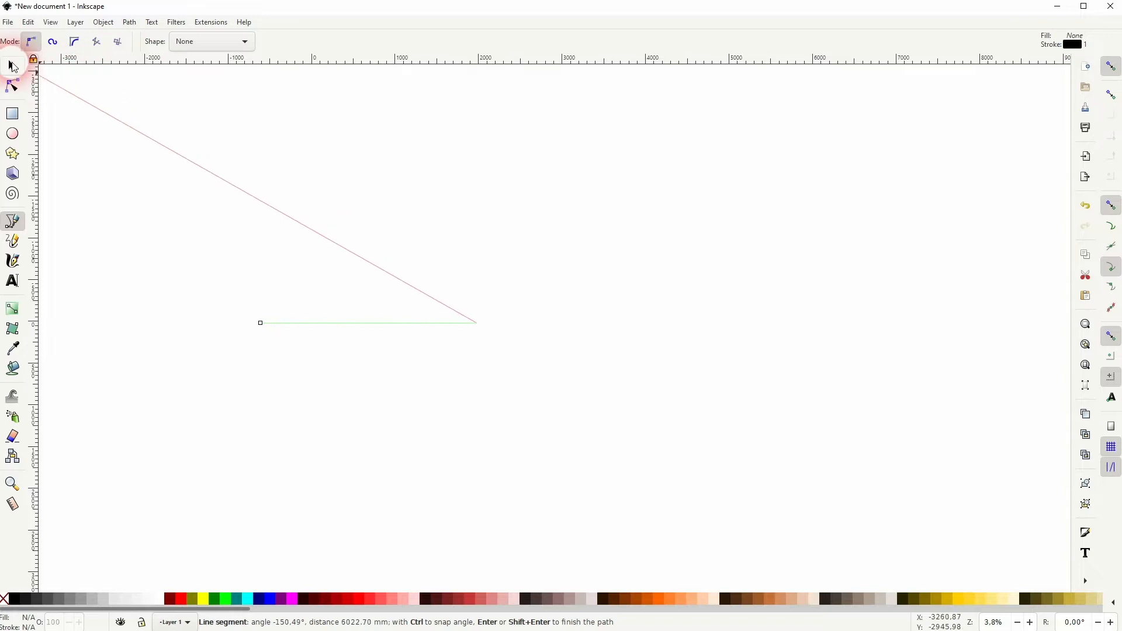
Step: Set the horizontal line's stroke width to 10 mm and add a solid right-pointing arrowhead as its end marker
left_click(130, 22)
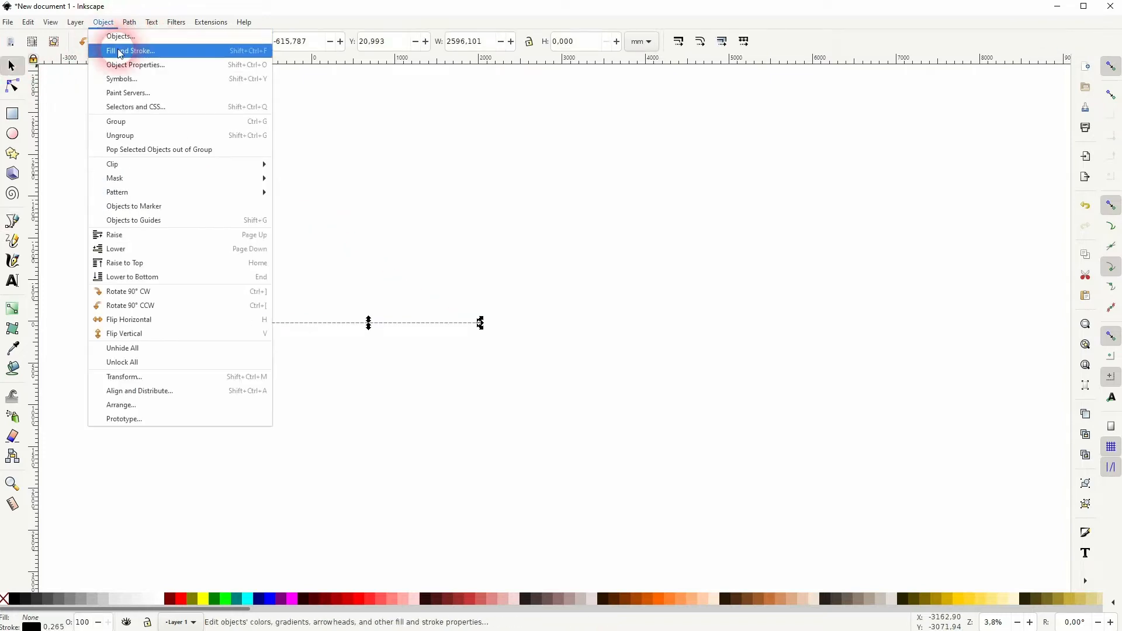
left_click(106, 47)
left_click(994, 88)
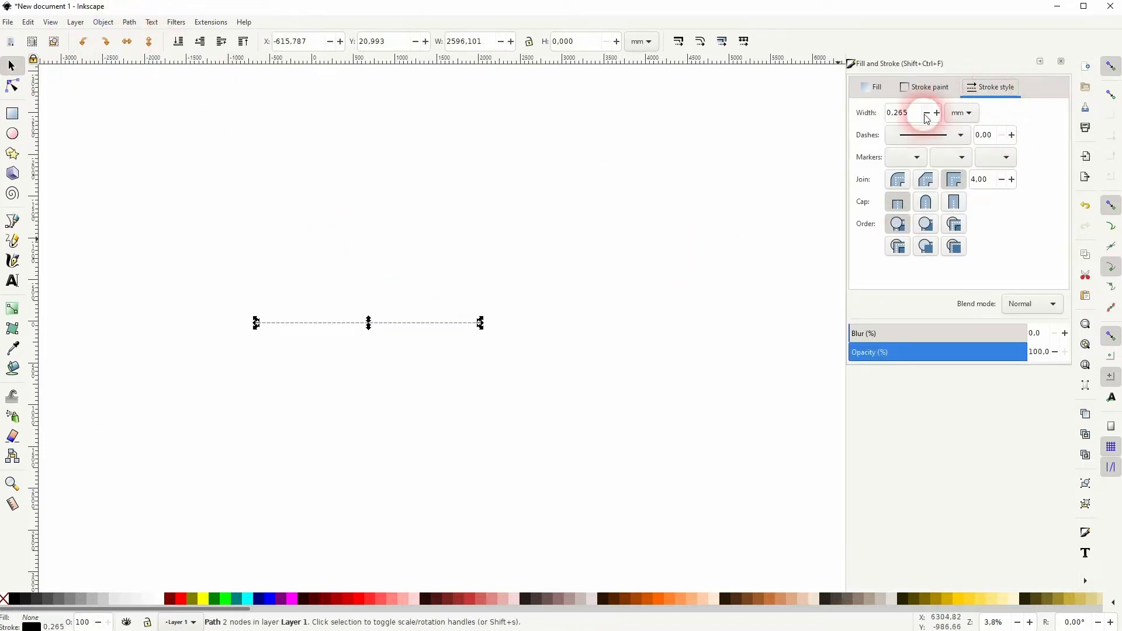
left_click_drag(907, 122, 858, 130)
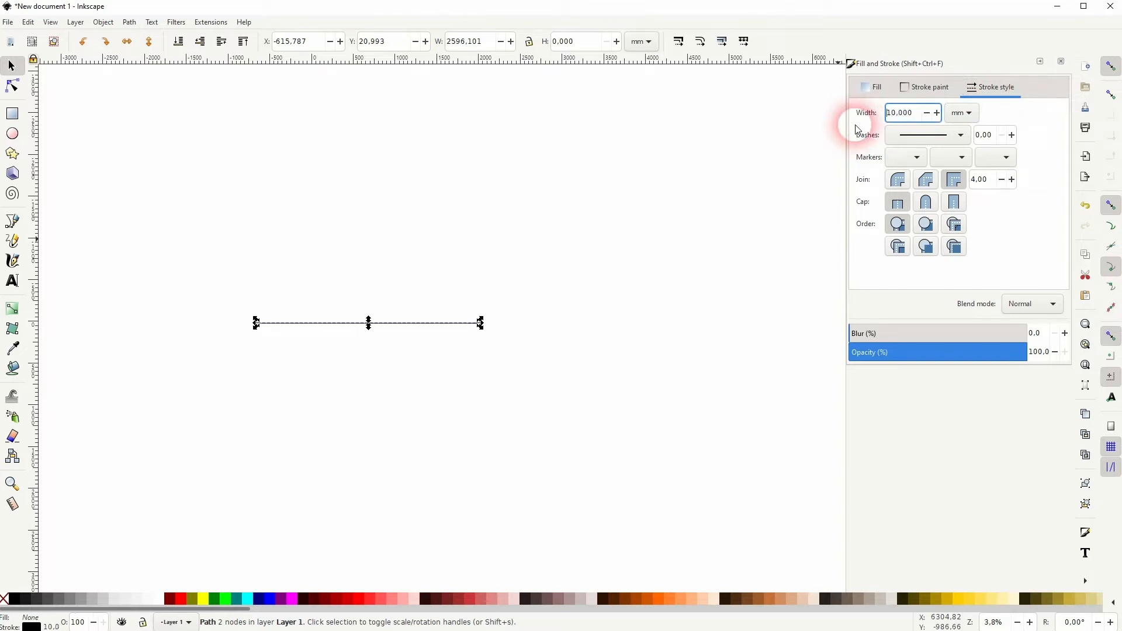
left_click(998, 158)
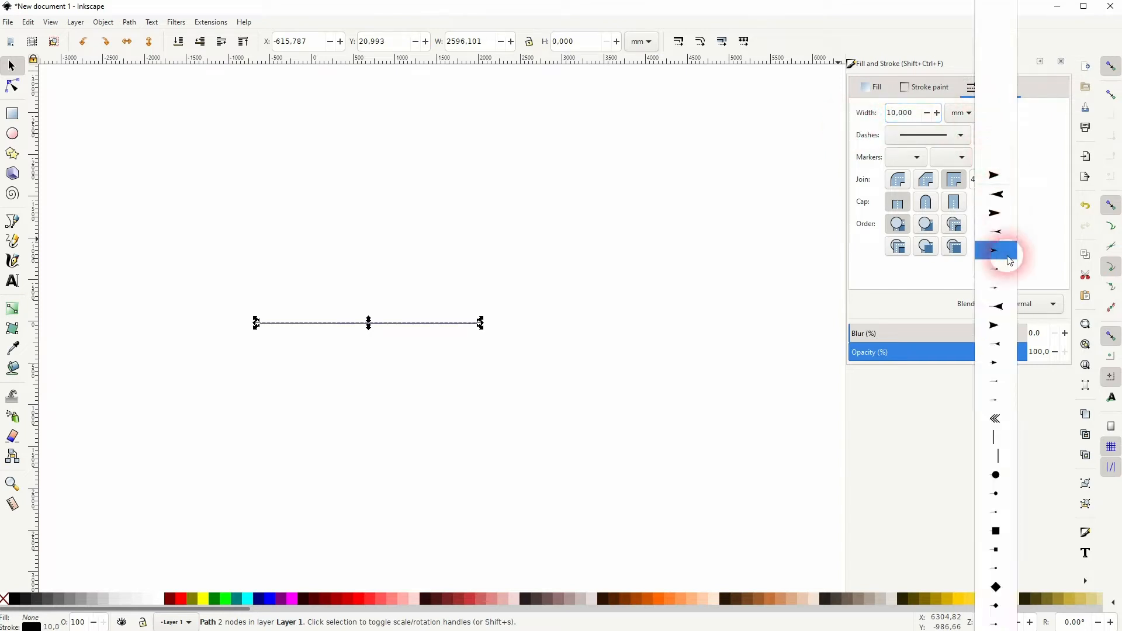
left_click(993, 325)
Step: Thicken the arrow's stroke, trying 50 mm and settling on a width of 30 mm
left_click(923, 117)
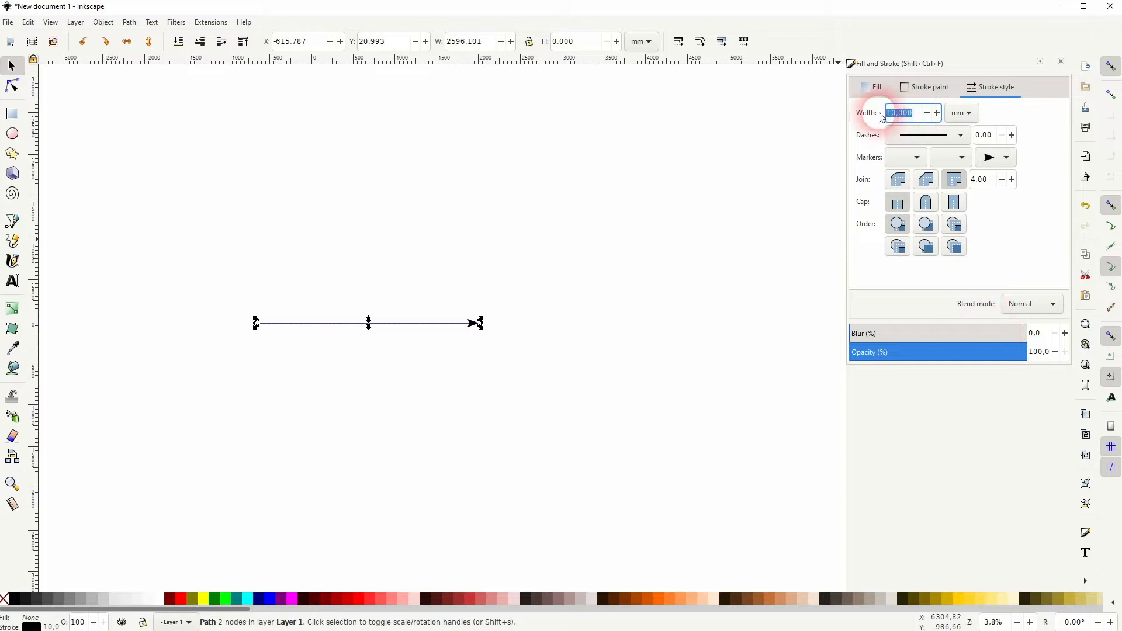
scroll(346, 341, "up", 2)
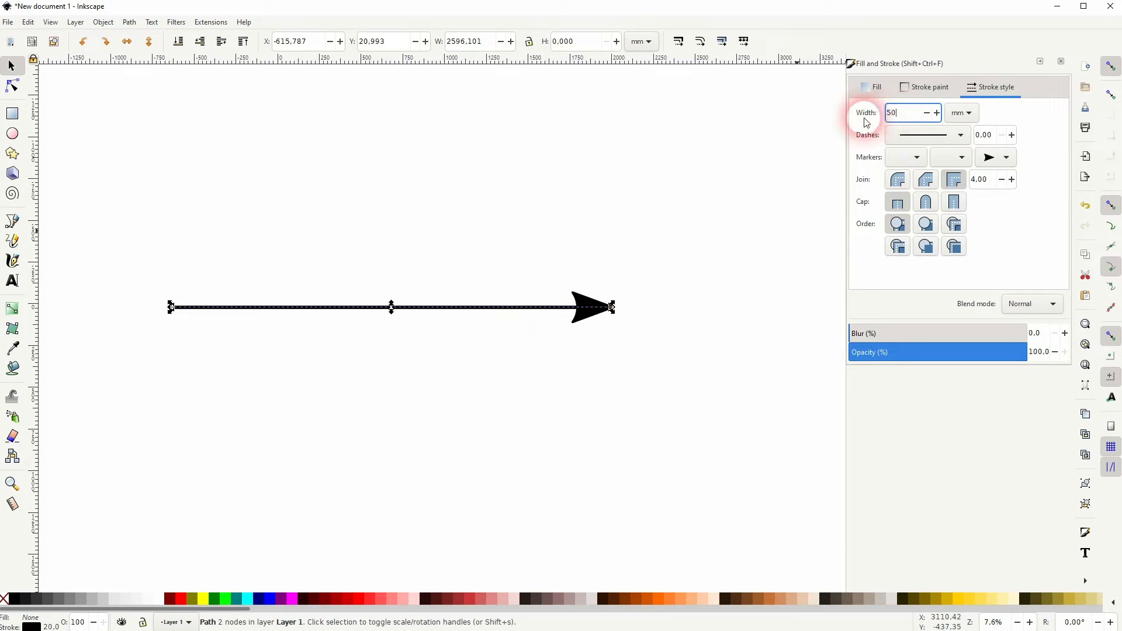
key("Return")
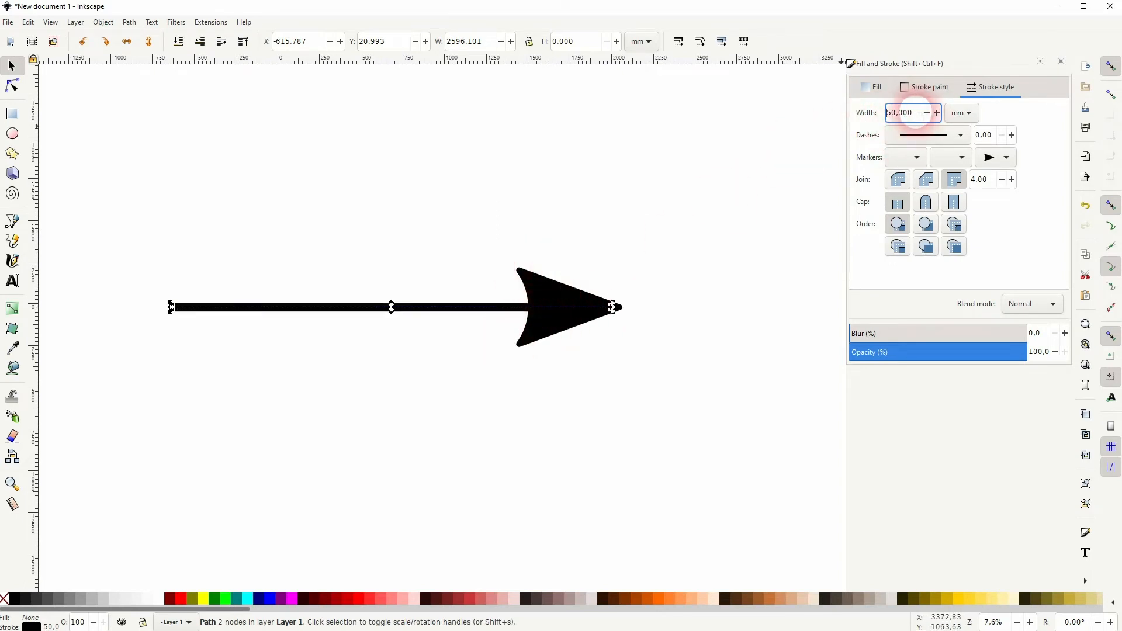
type("0")
key("Return")
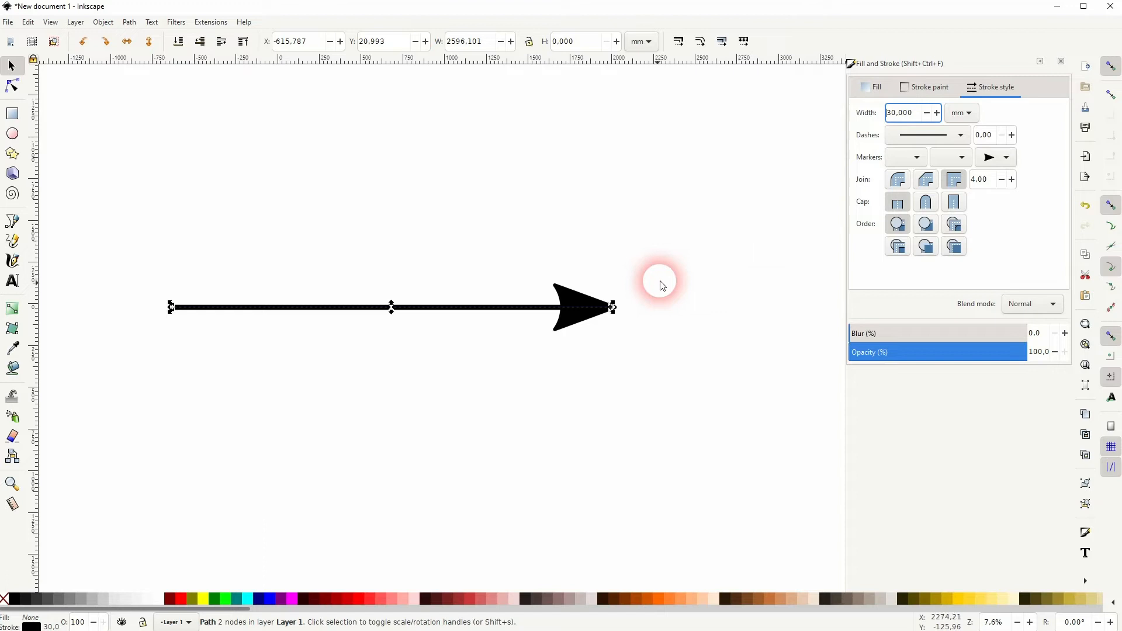
left_click(1061, 61)
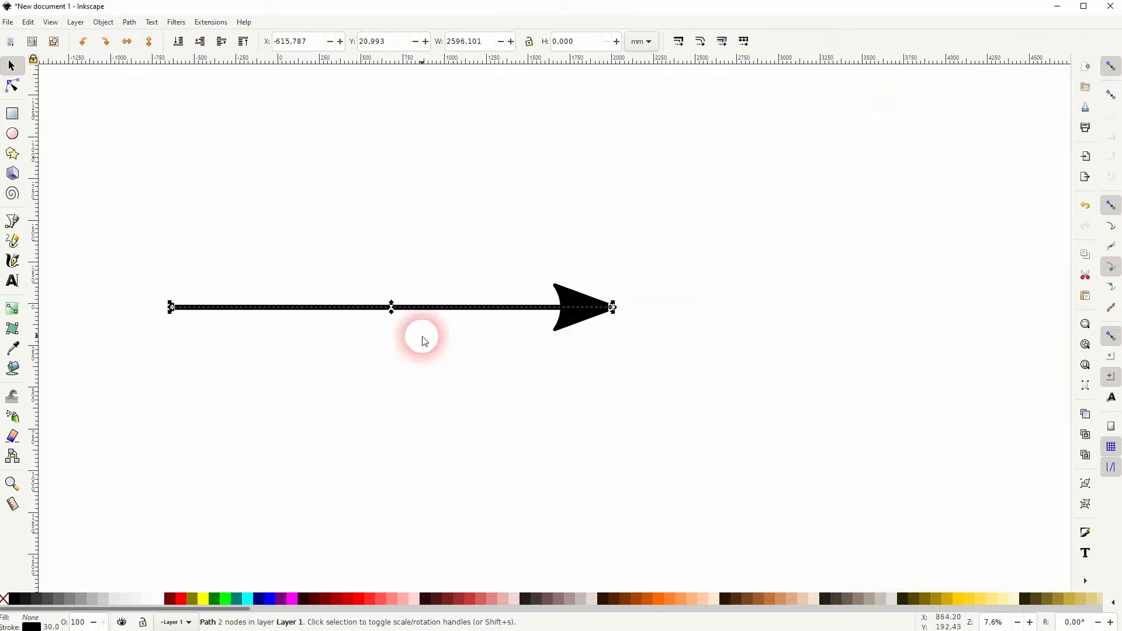
Step: Convert the arrow's stroke to a path and ungroup the result
left_click_drag(120, 420, 841, 129)
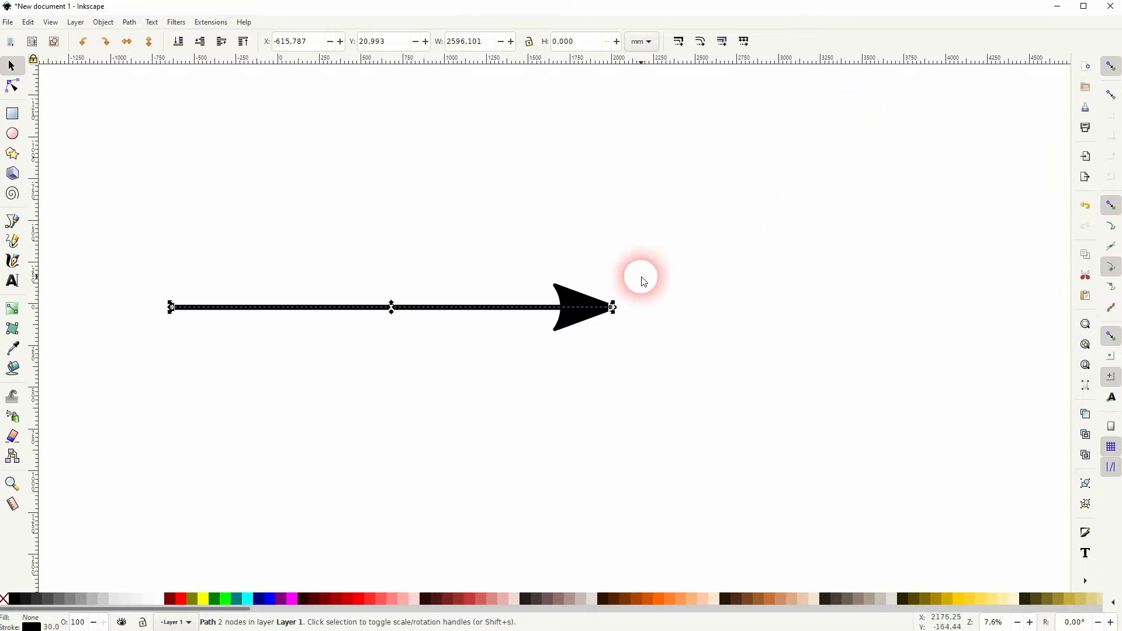
left_click(131, 29)
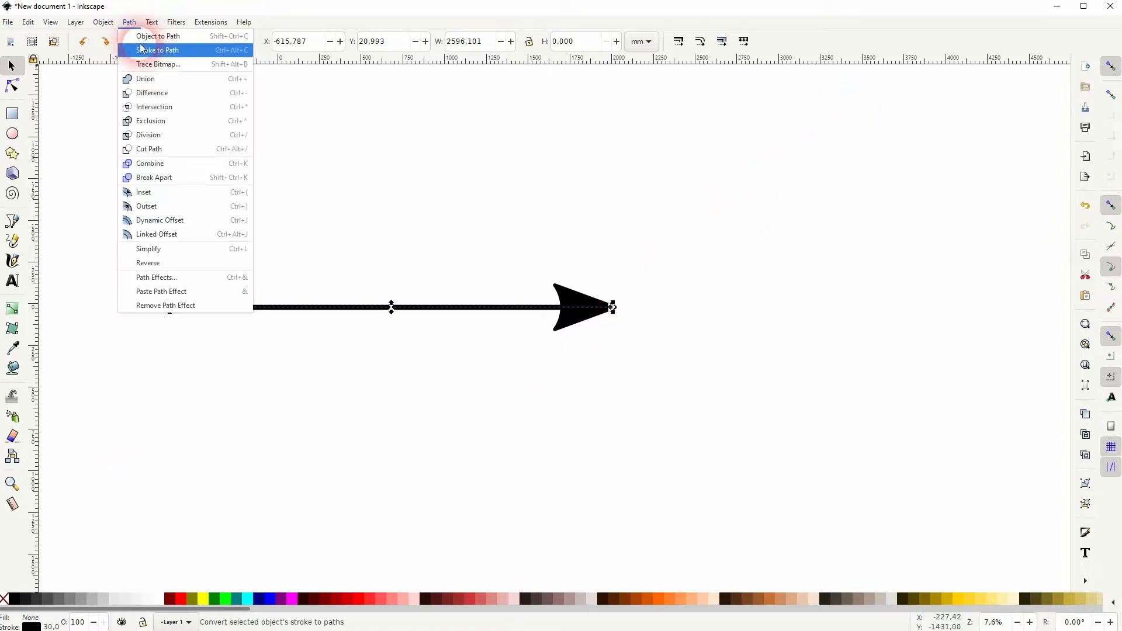
left_click(148, 47)
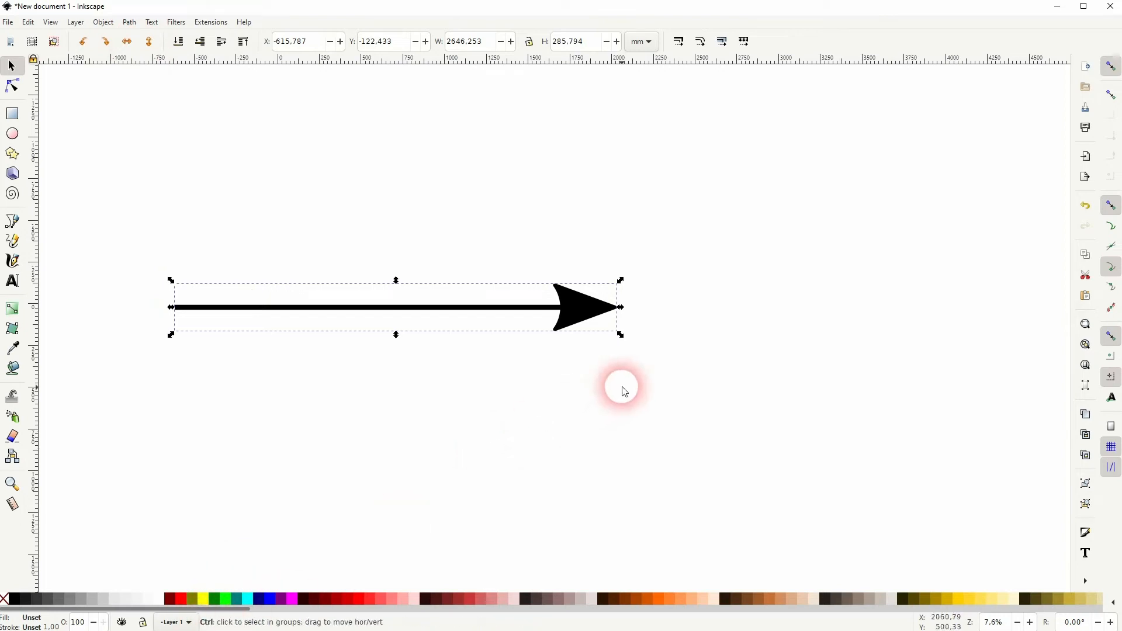
key("ctrl+shift+g")
left_click(685, 363)
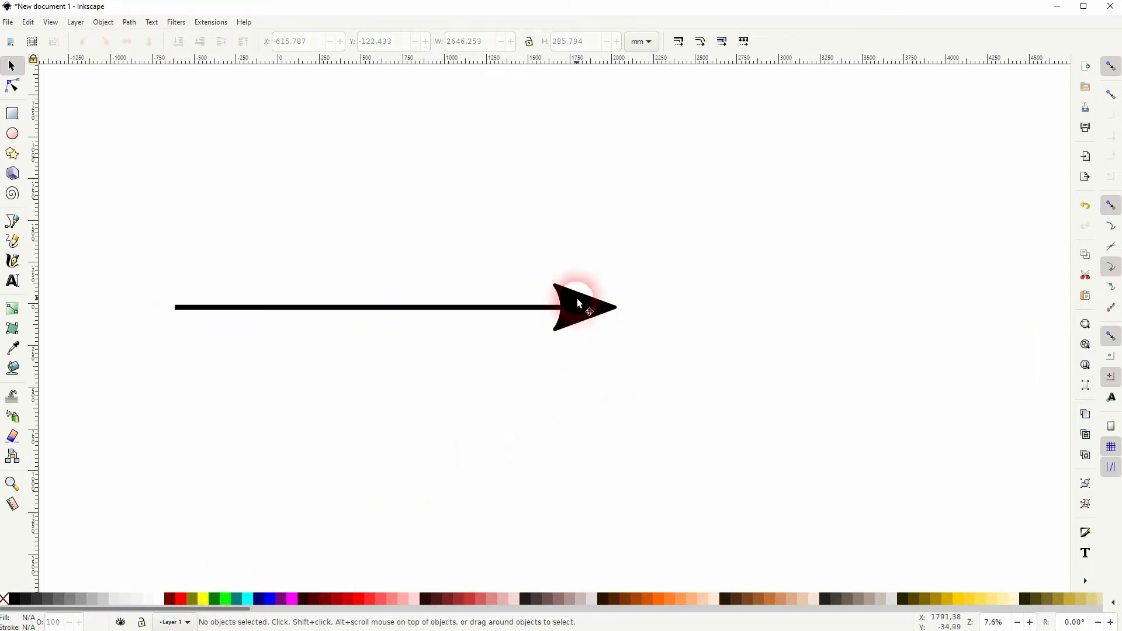
Step: Select the arrowhead group separately from the shaft and ungroup it
left_click(501, 321)
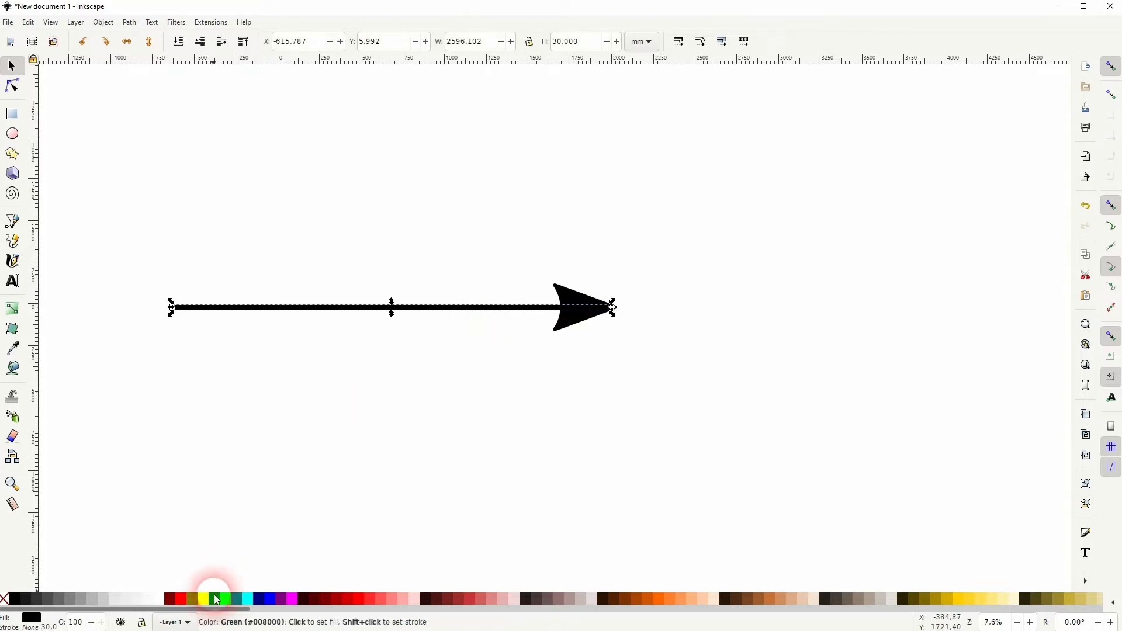
left_click(655, 307)
left_click(571, 300)
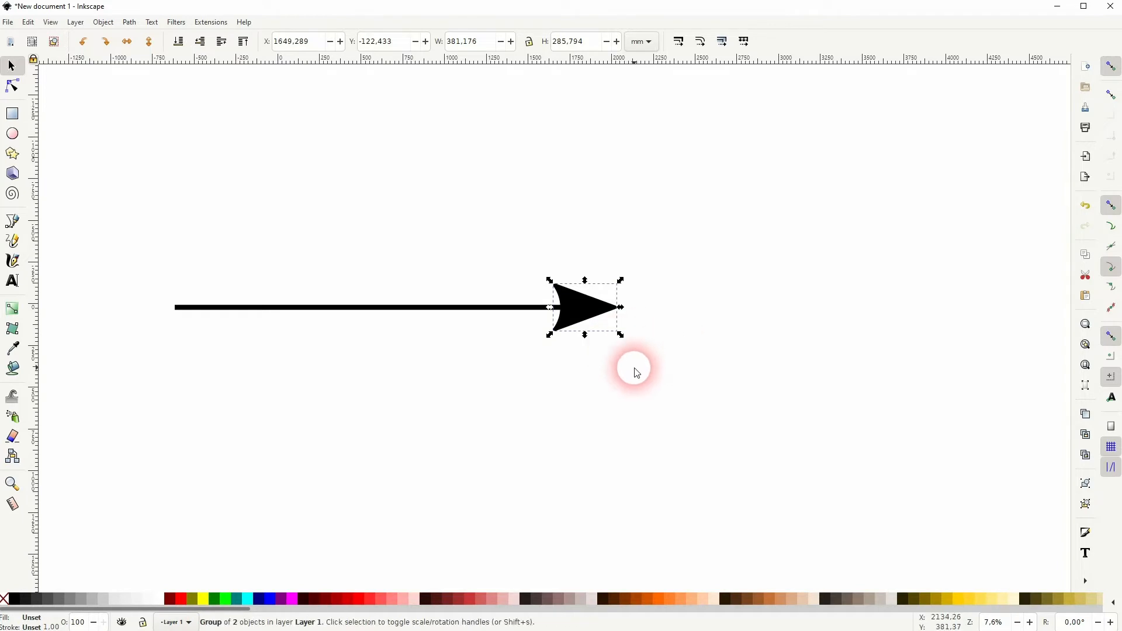
key("ctrl+shift+g")
left_click(603, 341)
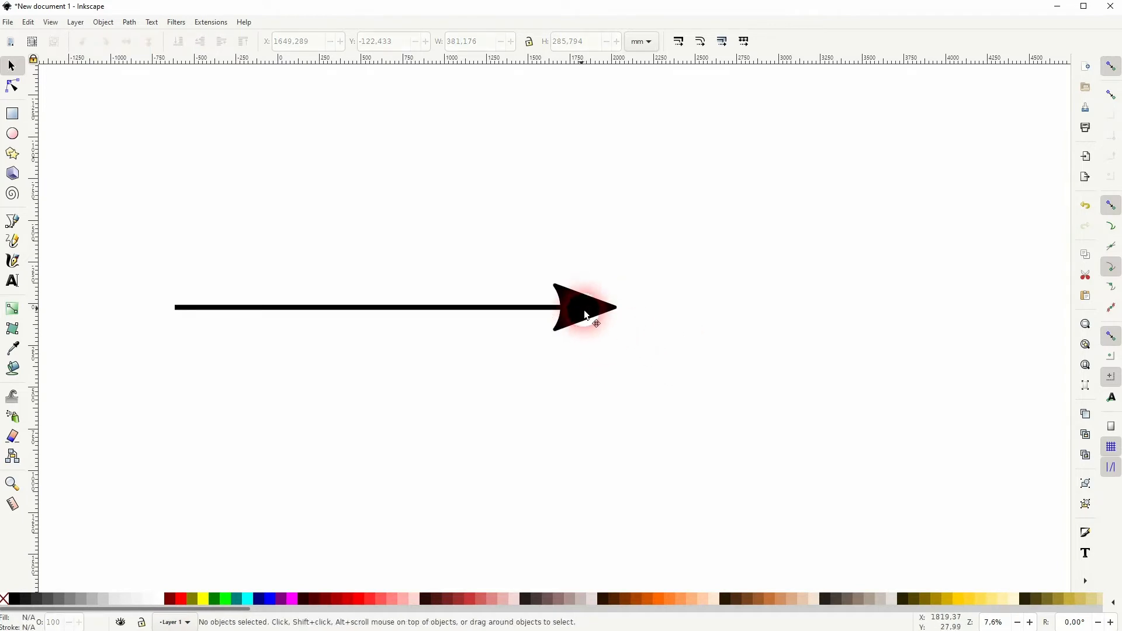
Step: Move the arrowhead's fill and outline pieces away from the shaft, and undo the moves
left_click_drag(582, 314, 656, 351)
left_click_drag(589, 314, 759, 323)
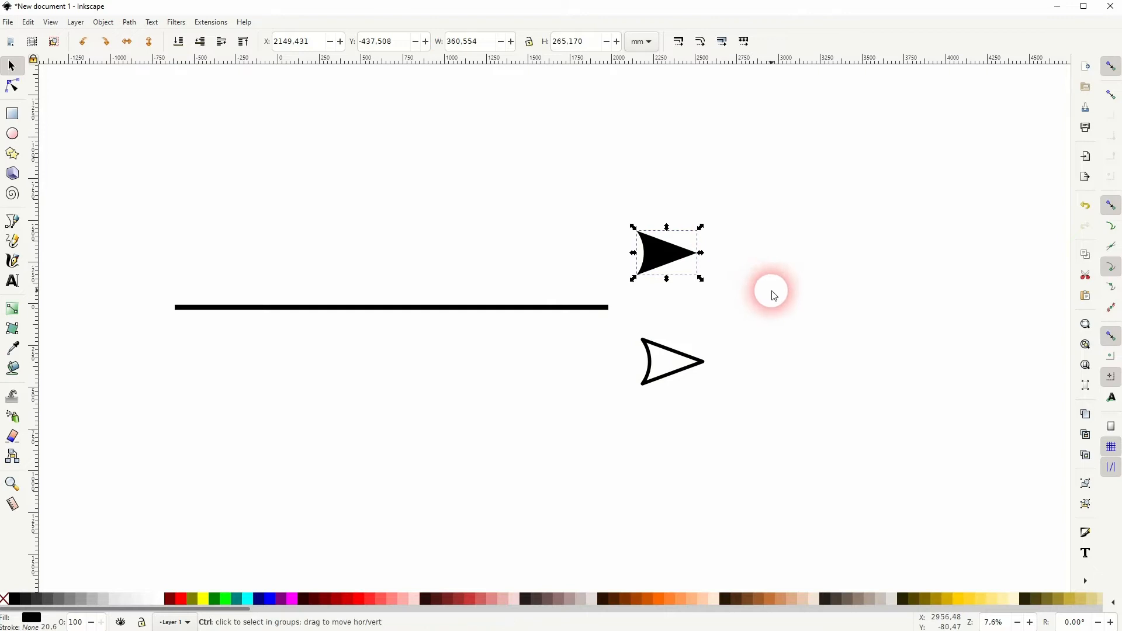
key("ctrl+z")
Step: Convert the shaft and both arrowhead pieces to paths and merge them into one shape with Union
left_click_drag(97, 383, 624, 164)
left_click(124, 21)
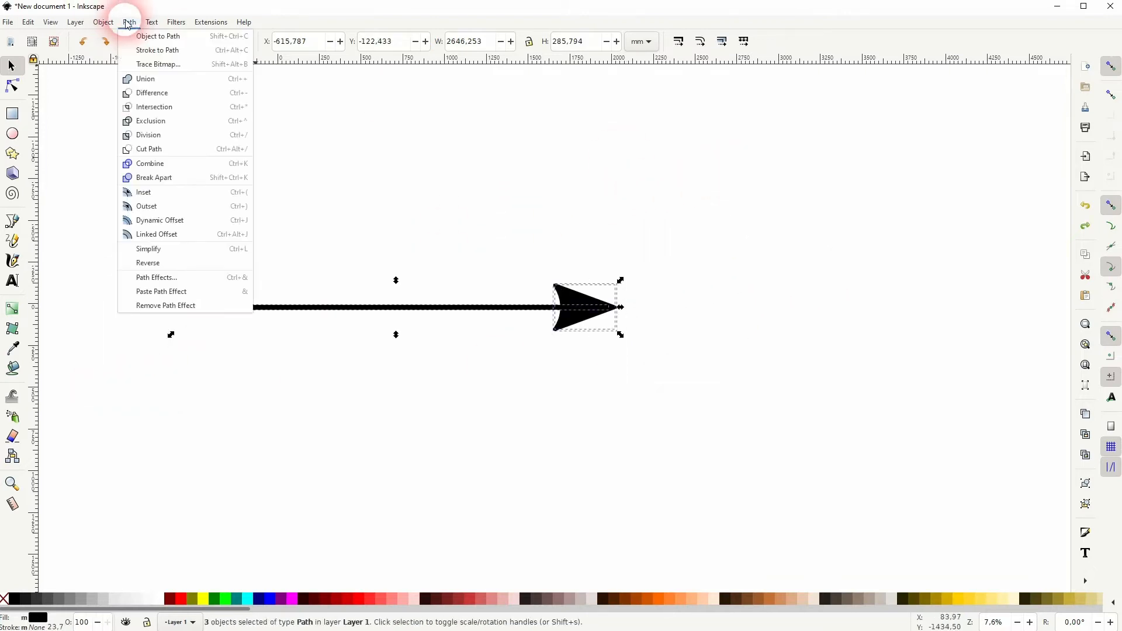
left_click(146, 35)
left_click(128, 21)
left_click(151, 52)
left_click(129, 21)
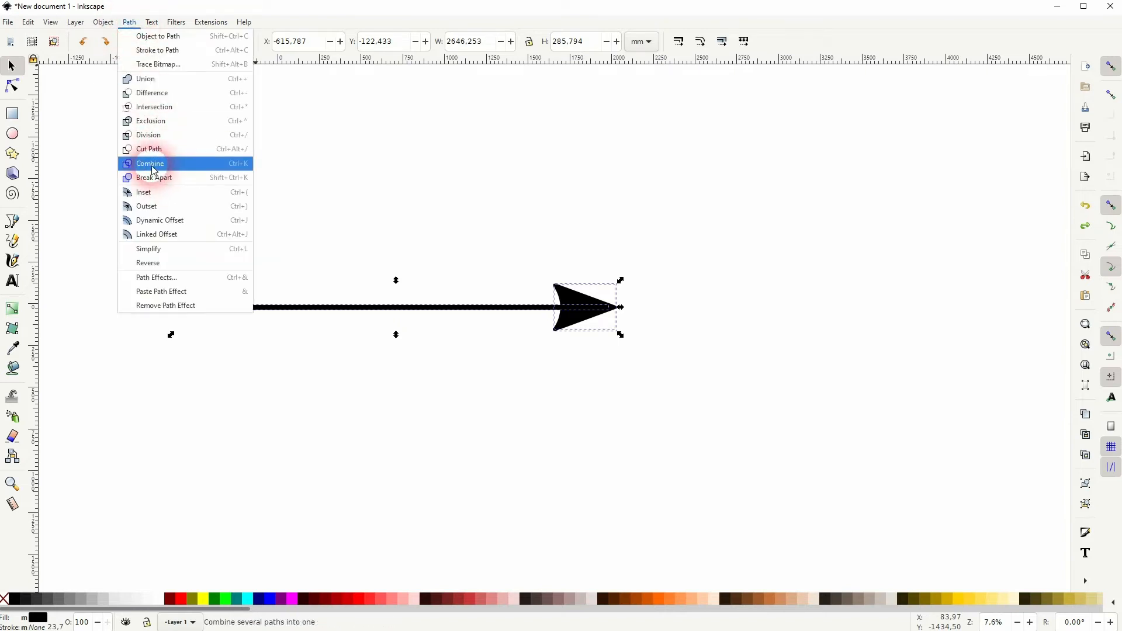
left_click(146, 79)
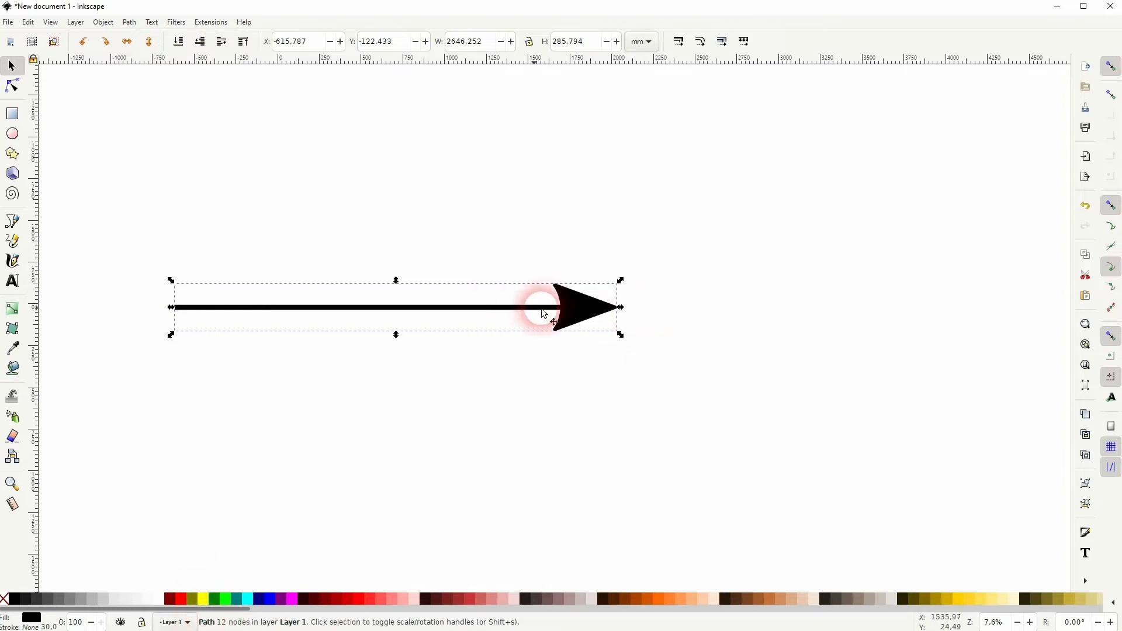
Step: Rotate the merged arrow 90° clockwise so that it points straight down
left_click(589, 320)
left_click_drag(621, 279, 409, 430)
scroll(431, 428, "down", 2)
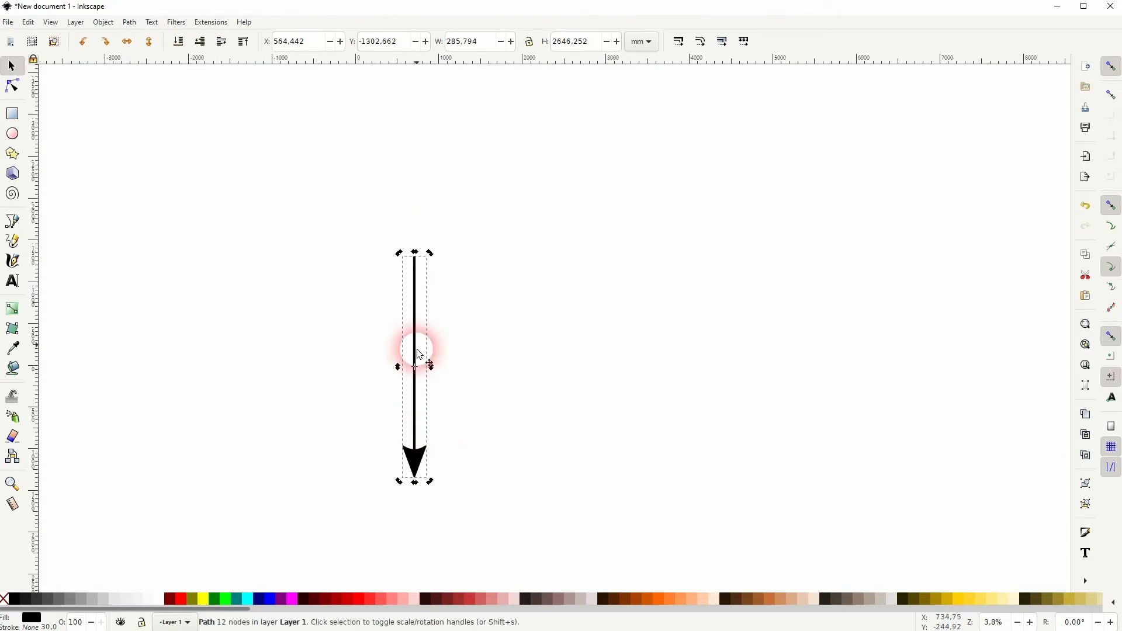
Step: Shorten the arrow's shaft from its tail end to an overall height of about 2268 mm
left_click(443, 284)
left_click(418, 284)
left_click_drag(415, 249, 416, 285)
left_click(490, 389)
Step: Duplicate the downward arrow five times and spread the copies side by side at staggered heights
left_click_drag(402, 445, 595, 433)
key("ctrl+d")
key("ctrl+d")
key("ctrl+d")
key("ctrl+d")
key("ctrl+d")
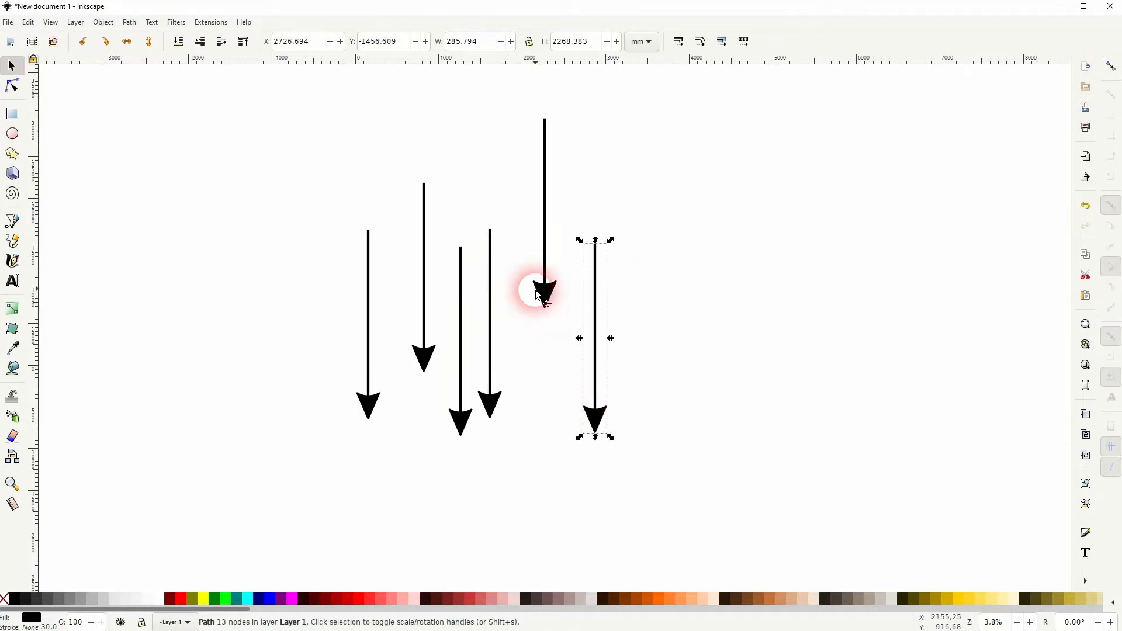
Step: Duplicate four more arrows and scatter them at varied heights among and beyond the existing ones
left_click(545, 295)
key("ctrl+d")
left_click_drag(544, 298, 532, 422)
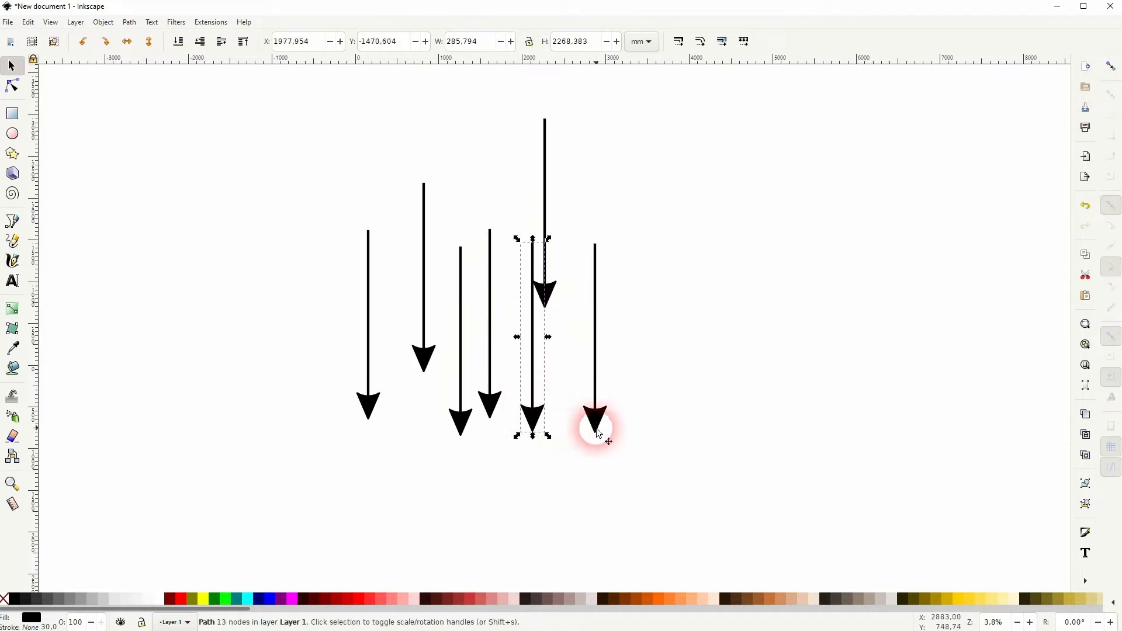
key("ctrl+d")
left_click_drag(602, 429, 637, 454)
key("ctrl+d")
key("ctrl+d")
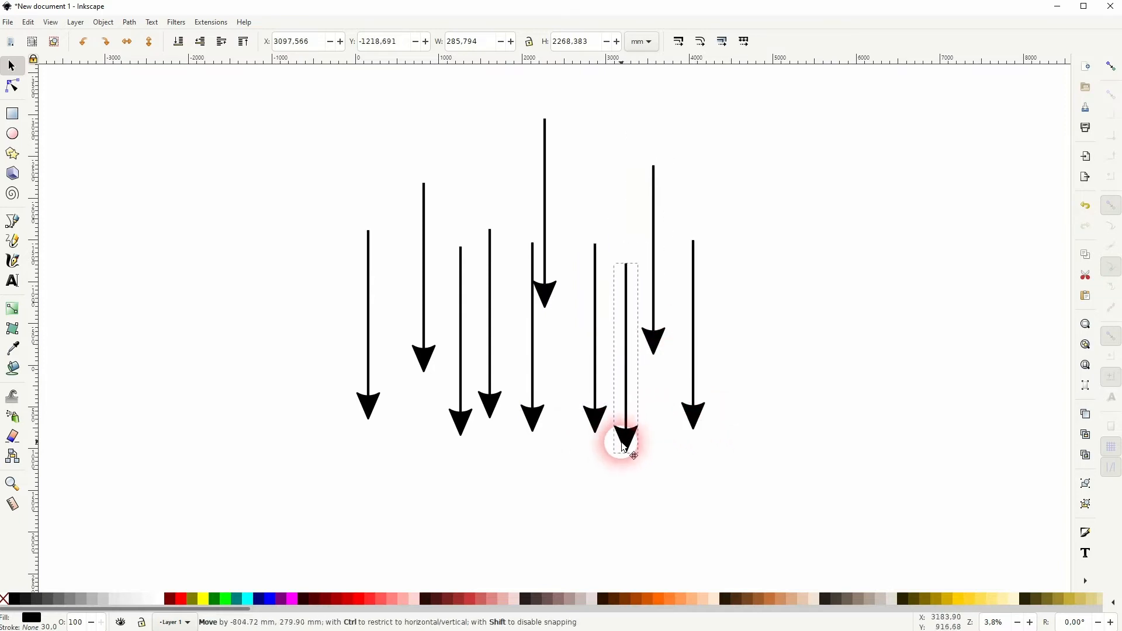
Step: Select all ten arrows and combine them into a single path
left_click_drag(279, 502, 847, 82)
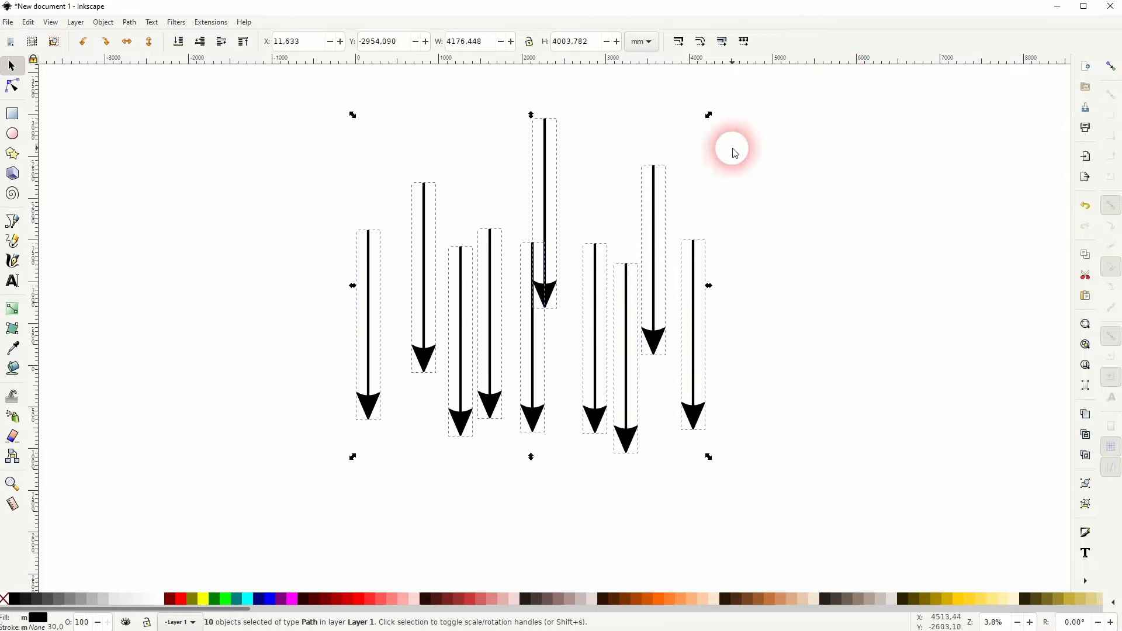
left_click(129, 23)
left_click(154, 163)
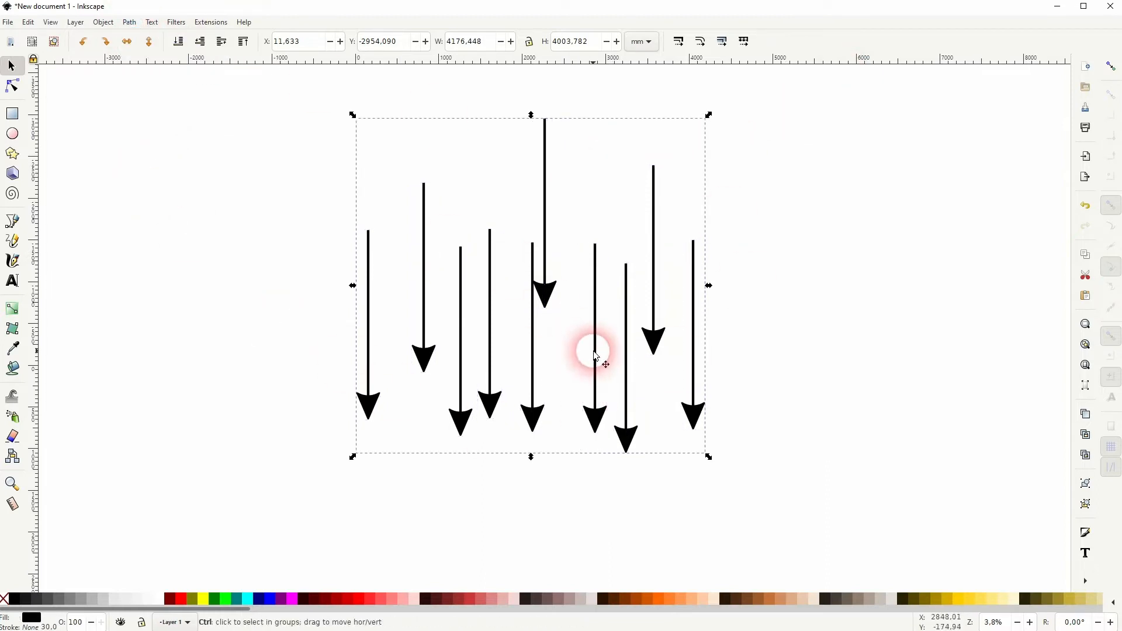
Step: Draw a filled black circle about 5403 mm in diameter in the empty area beside the arrows
scroll(590, 352, "down", 1)
left_click_drag(709, 371, 426, 314)
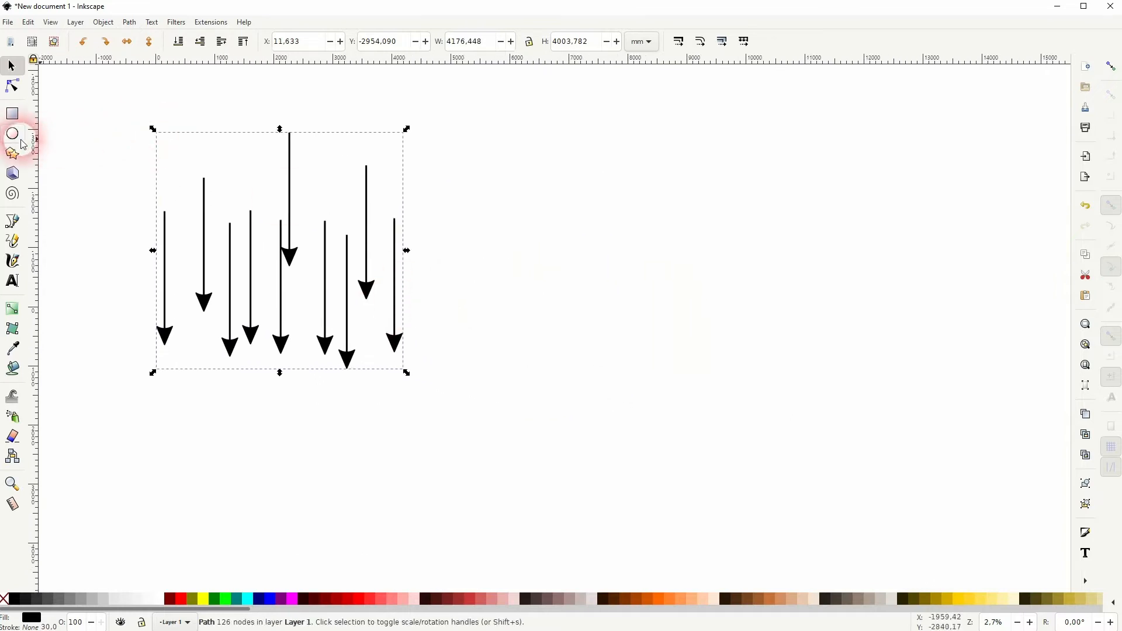
left_click(12, 134)
mouse_move(576, 263)
left_mouse_down()
mouse_move(761, 384)
mouse_move(882, 491)
mouse_move(817, 473)
left_mouse_up()
left_click(11, 66)
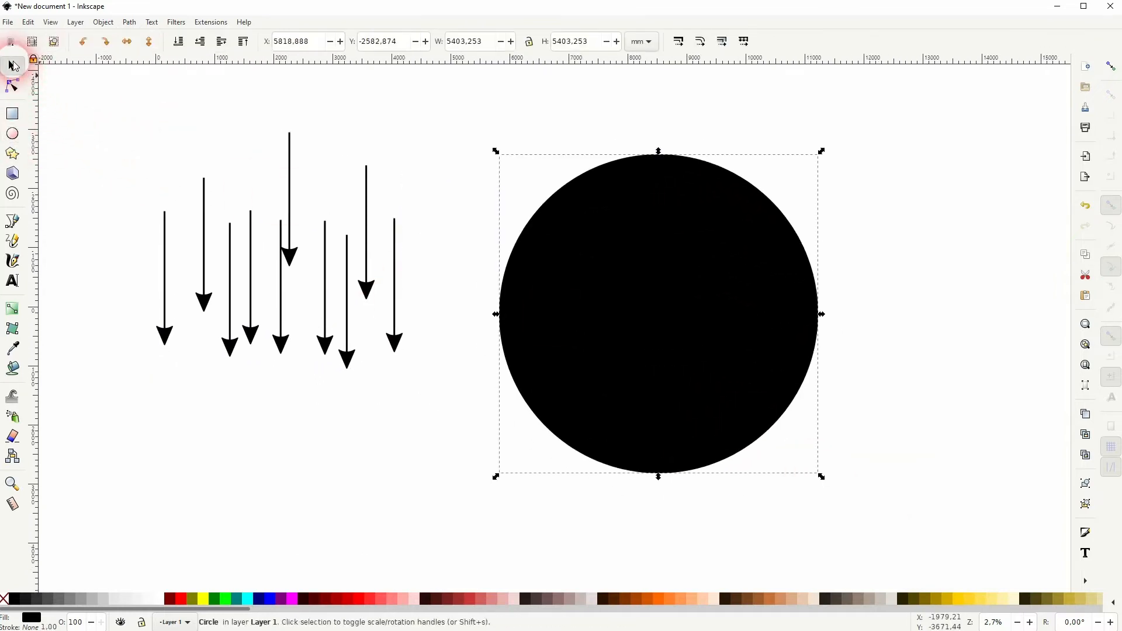
Step: Add the Pattern Along Path live path effect to the circle
left_click(130, 21)
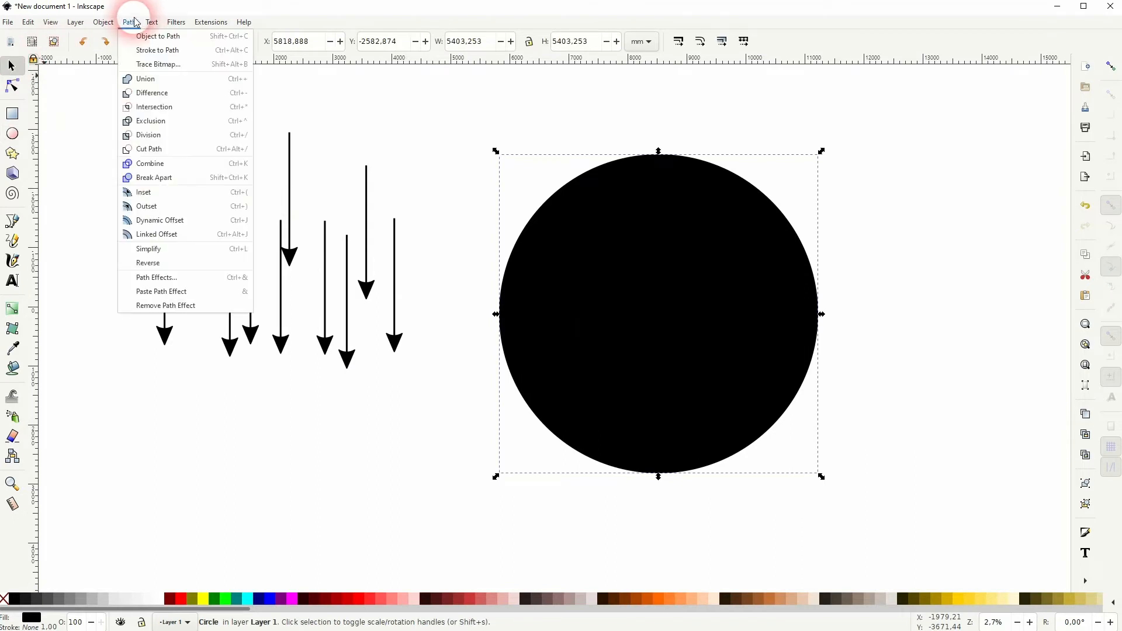
left_click(178, 279)
left_click(896, 126)
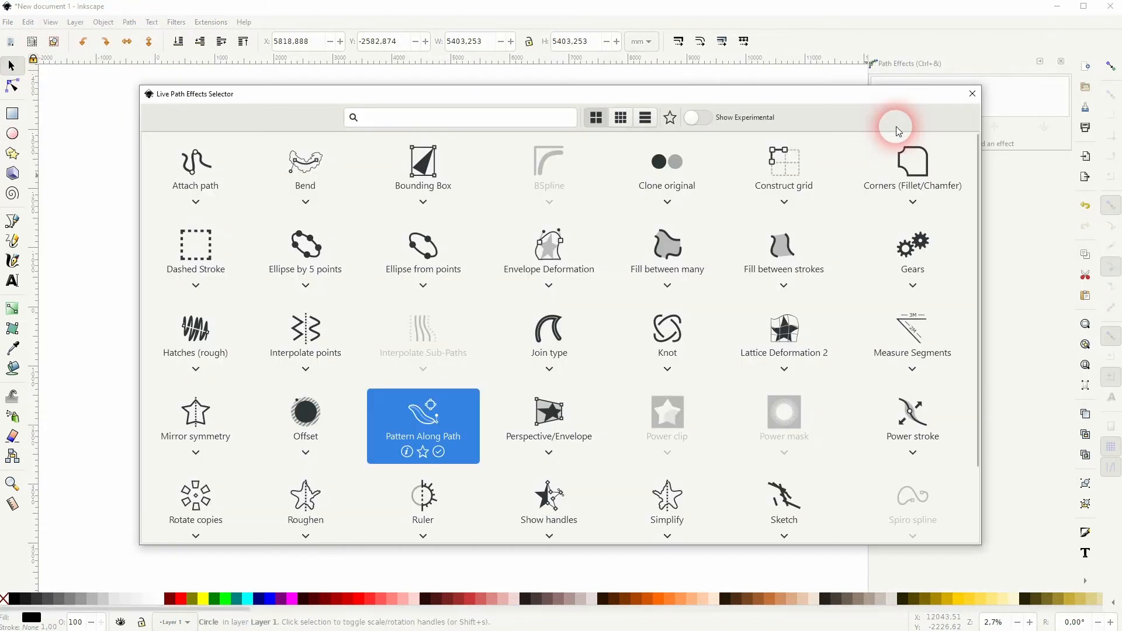
left_click(439, 424)
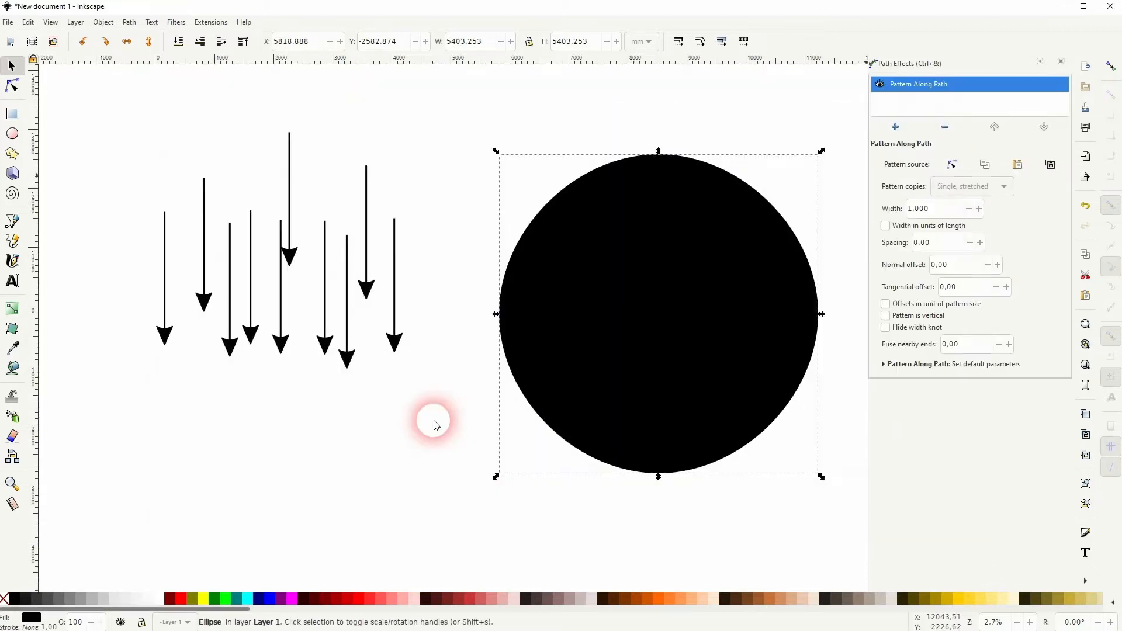
Step: Copy the combined arrows and paste them as the pattern source of the circle's Pattern Along Path effect
left_click(331, 332)
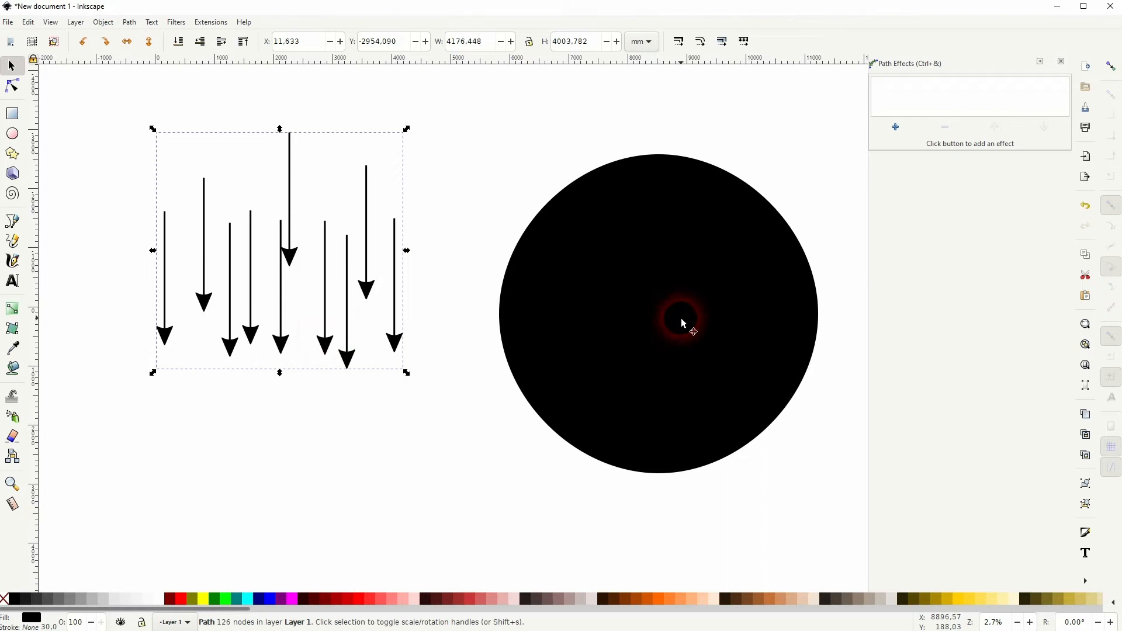
left_click(684, 323)
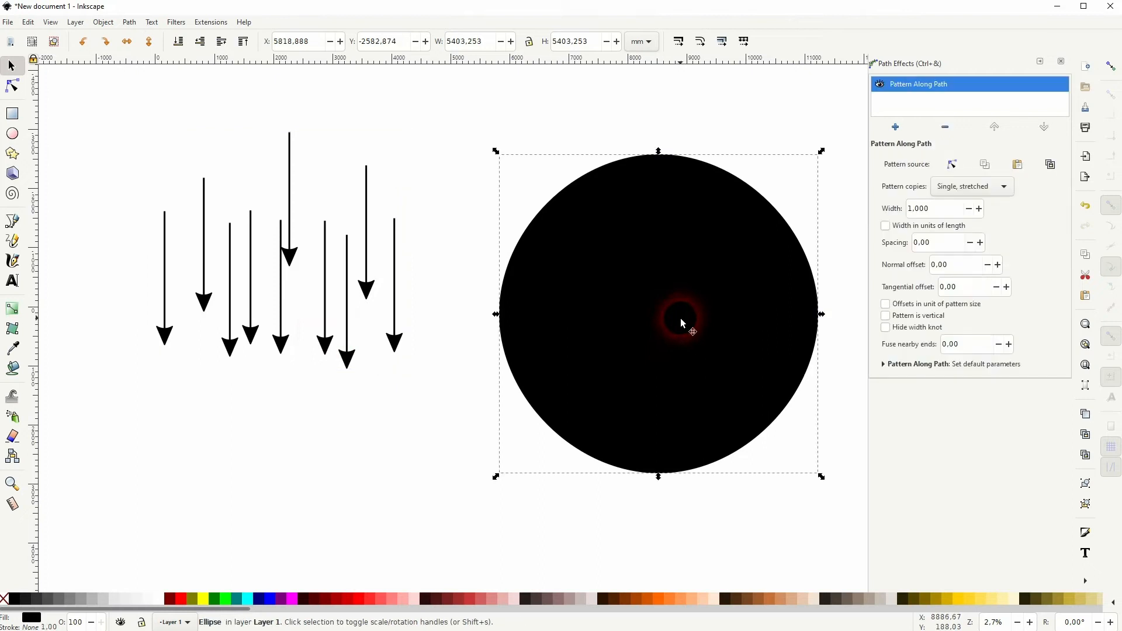
left_click(1020, 168)
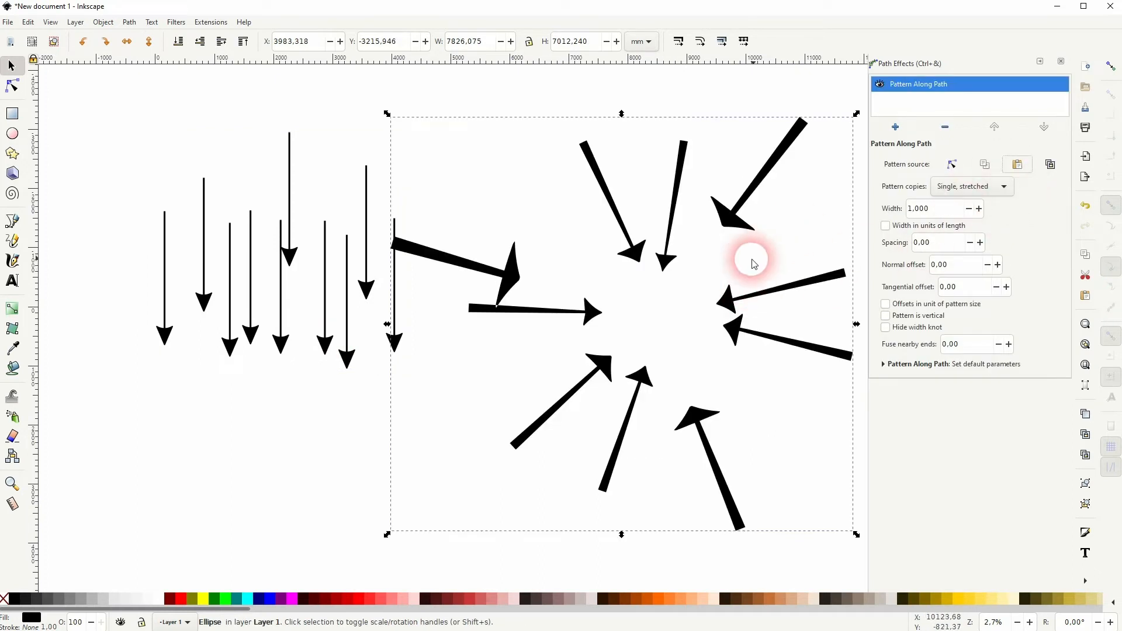
Step: Set the circle's Pattern Along Path copies to Repeated, stretched
left_click(987, 193)
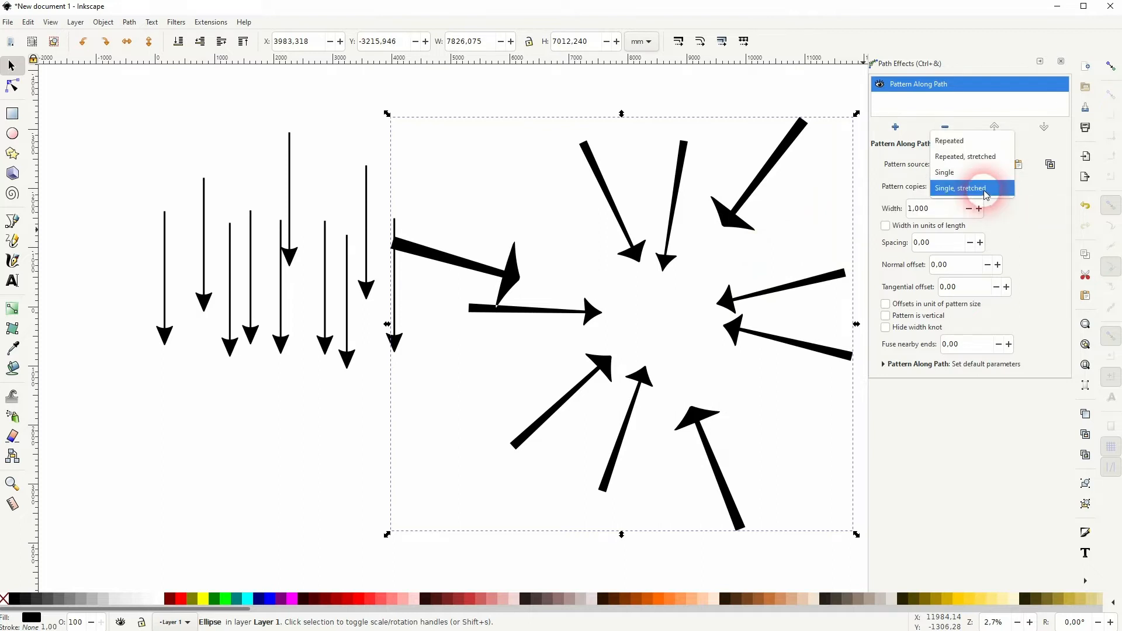
left_click(966, 157)
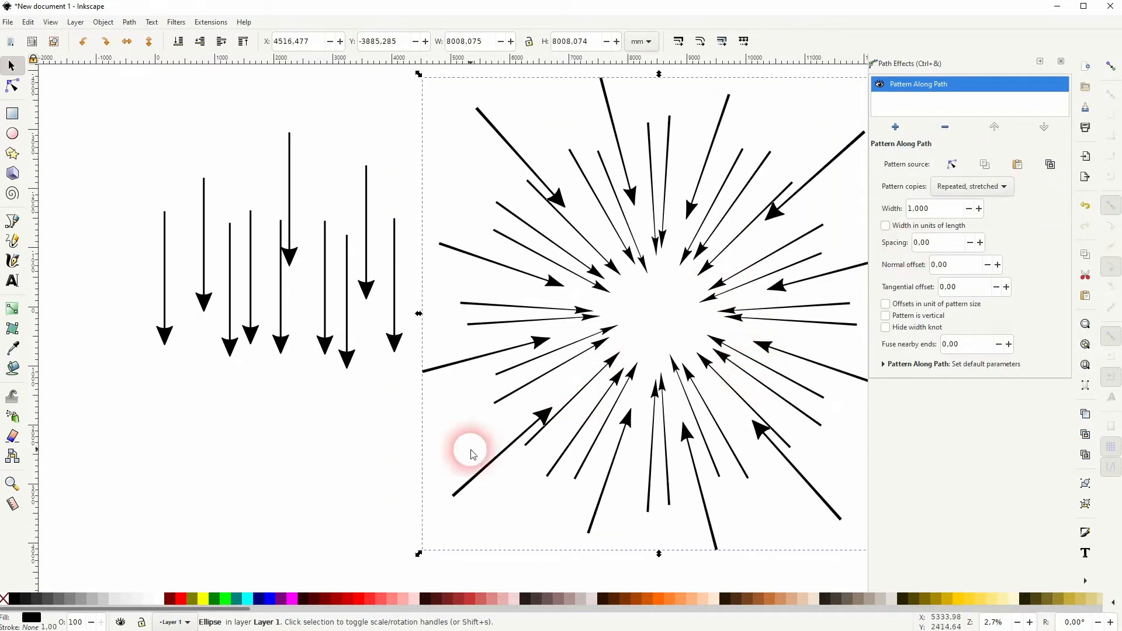
left_click(272, 496)
scroll(413, 453, "down", 1)
key("space")
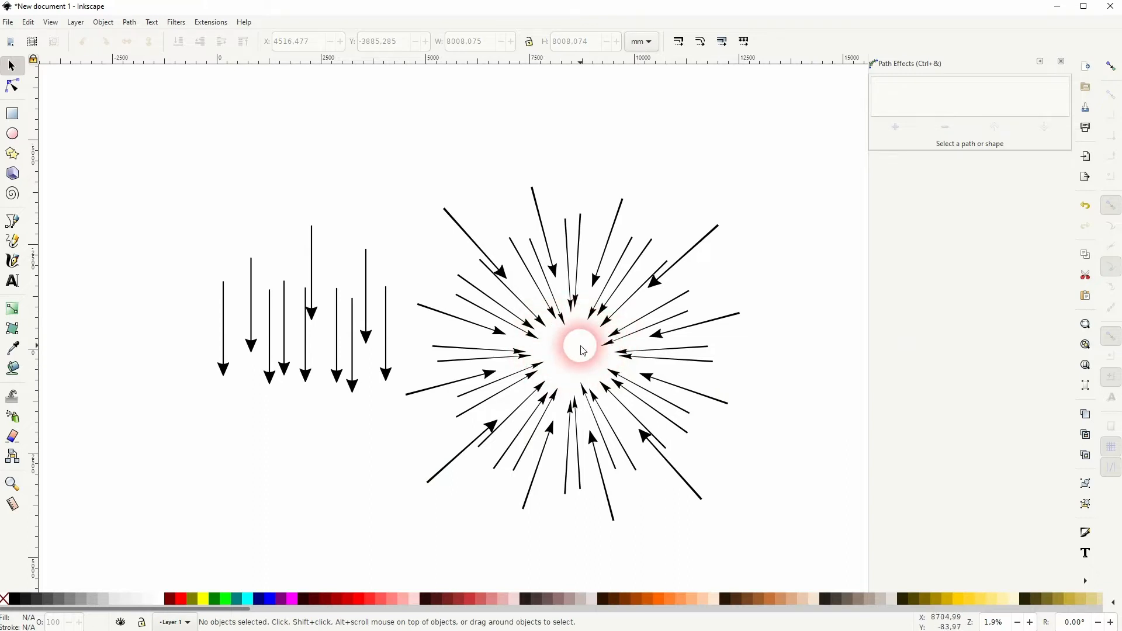
Step: Break the combined arrows apart and raise two of the middle arrows above the rest of the group
left_click_drag(161, 418, 405, 213)
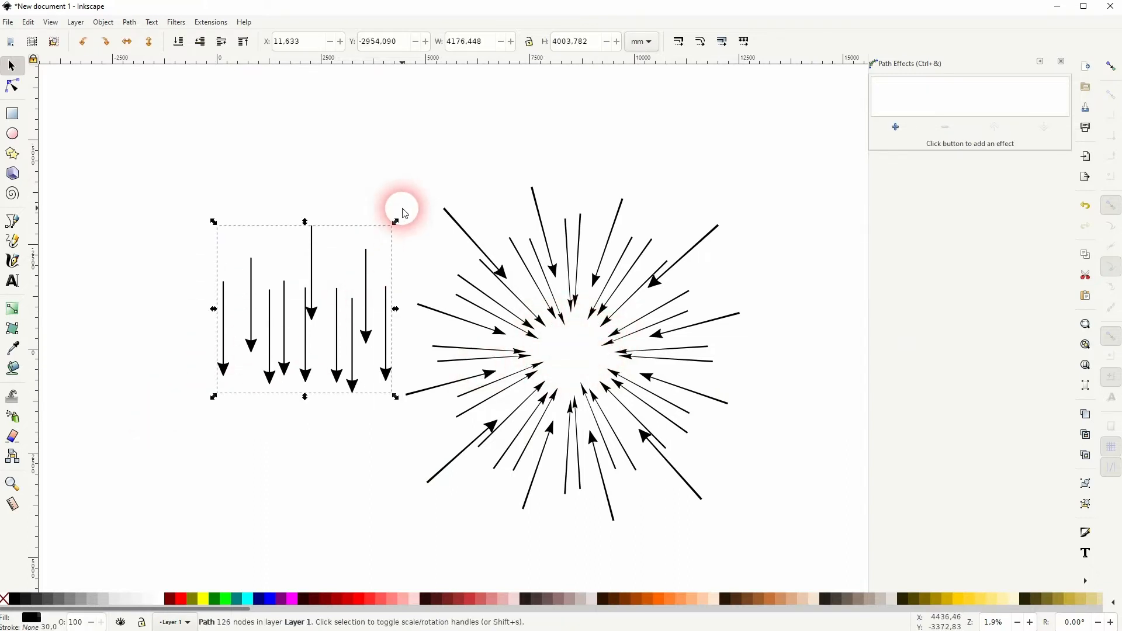
left_click(131, 21)
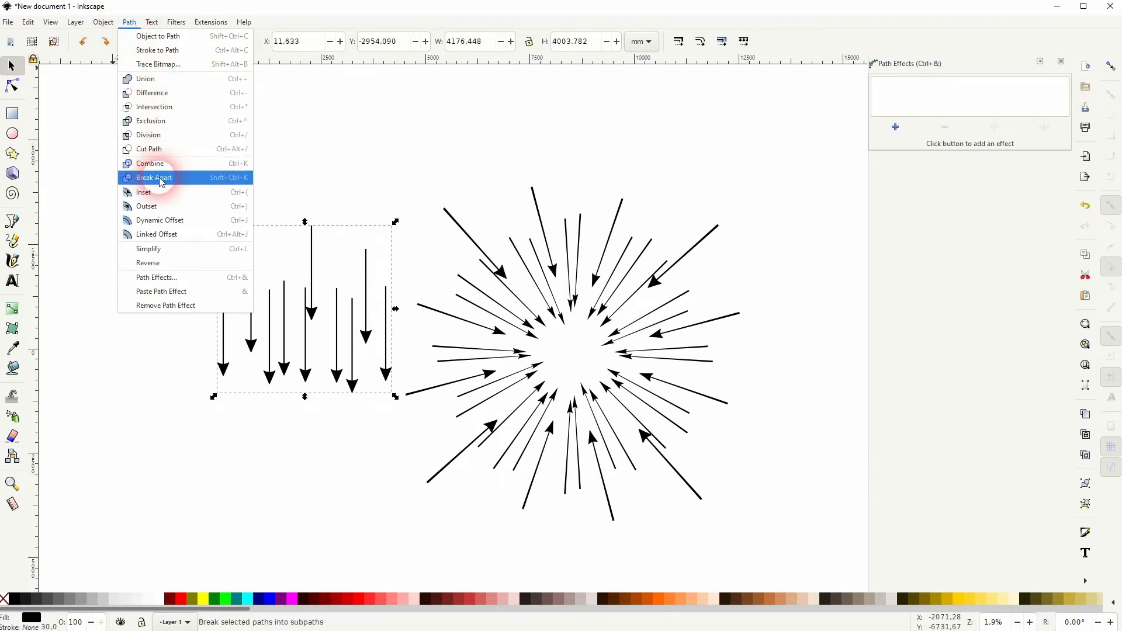
left_click(138, 175)
left_click(138, 343)
left_click_drag(267, 352, 289, 205)
left_click_drag(341, 374, 347, 265)
Step: Select all ten rearranged arrows and combine them into a single path
left_click_drag(150, 434, 402, 123)
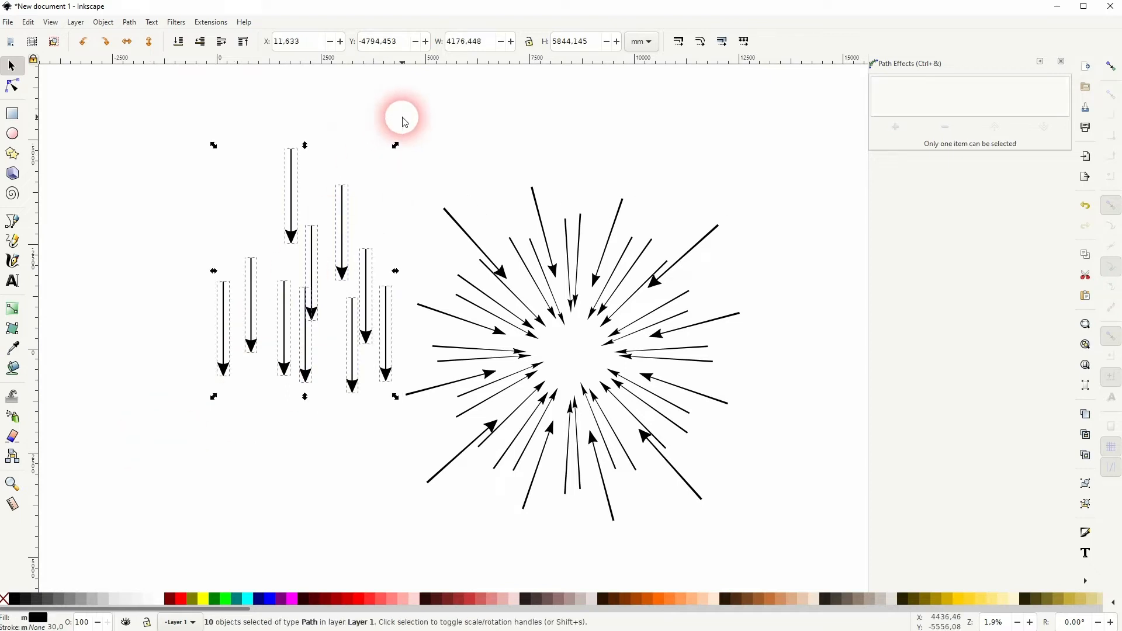
left_click(128, 26)
left_click(154, 161)
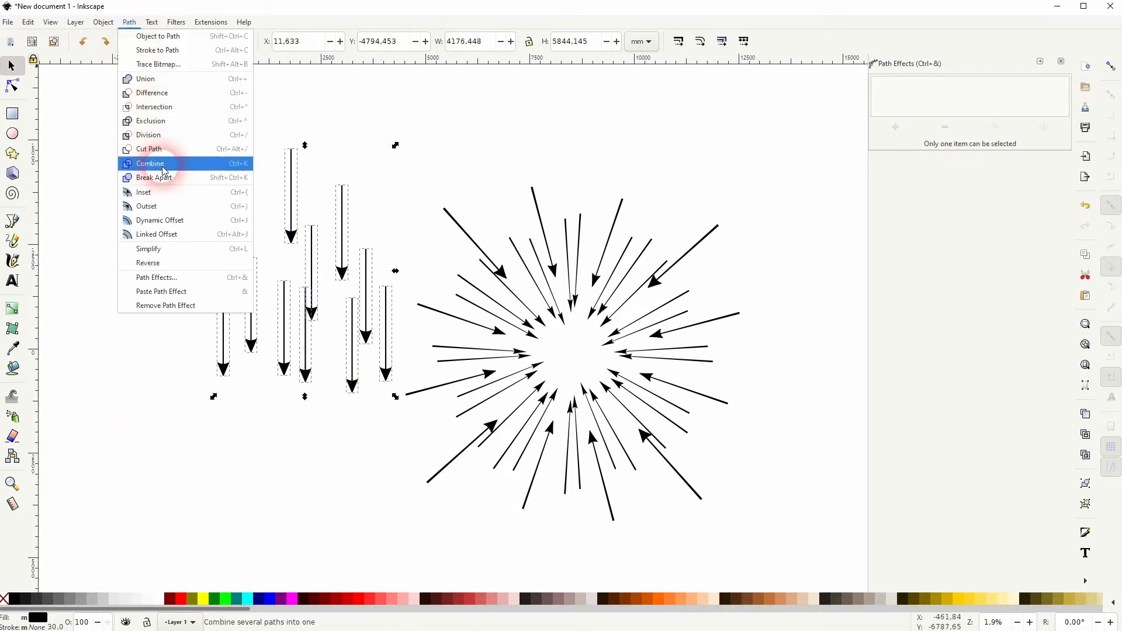
Step: Draw a filled black circle about 8194 mm in diameter in the empty area on the other side of the arrows
scroll(658, 380, "down", 1)
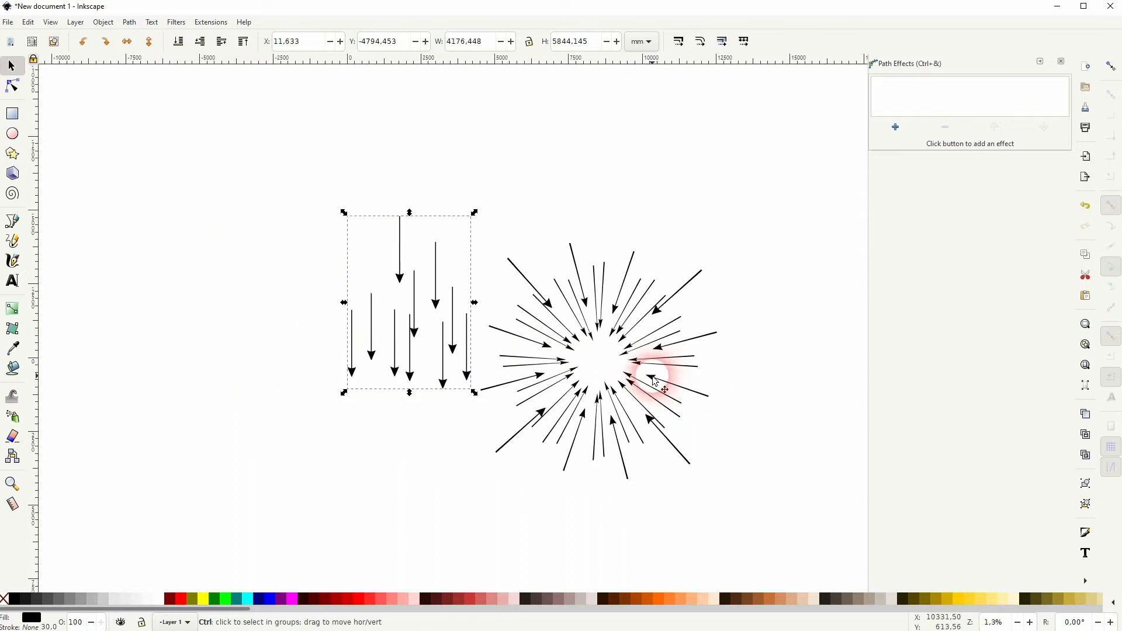
left_click_drag(283, 289, 471, 263)
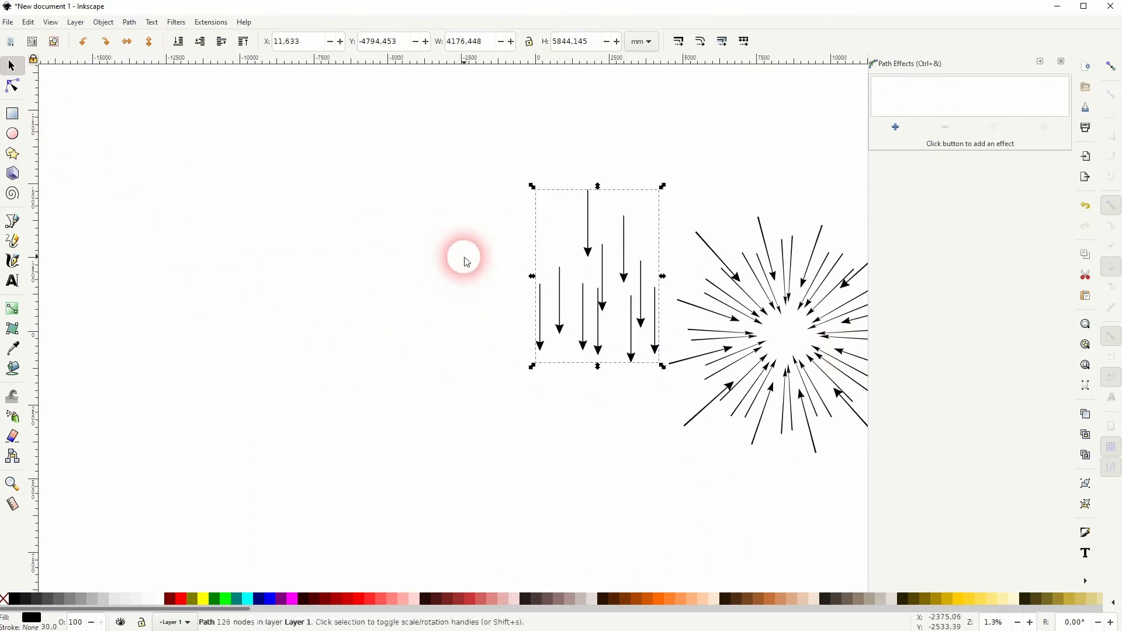
left_click(356, 272)
left_click(13, 133)
left_click_drag(328, 275, 479, 395)
left_click(11, 65)
Step: Copy the combined arrows and add the Pattern Along Path effect to the new 8194 mm circle
left_click(598, 319)
left_click(403, 280)
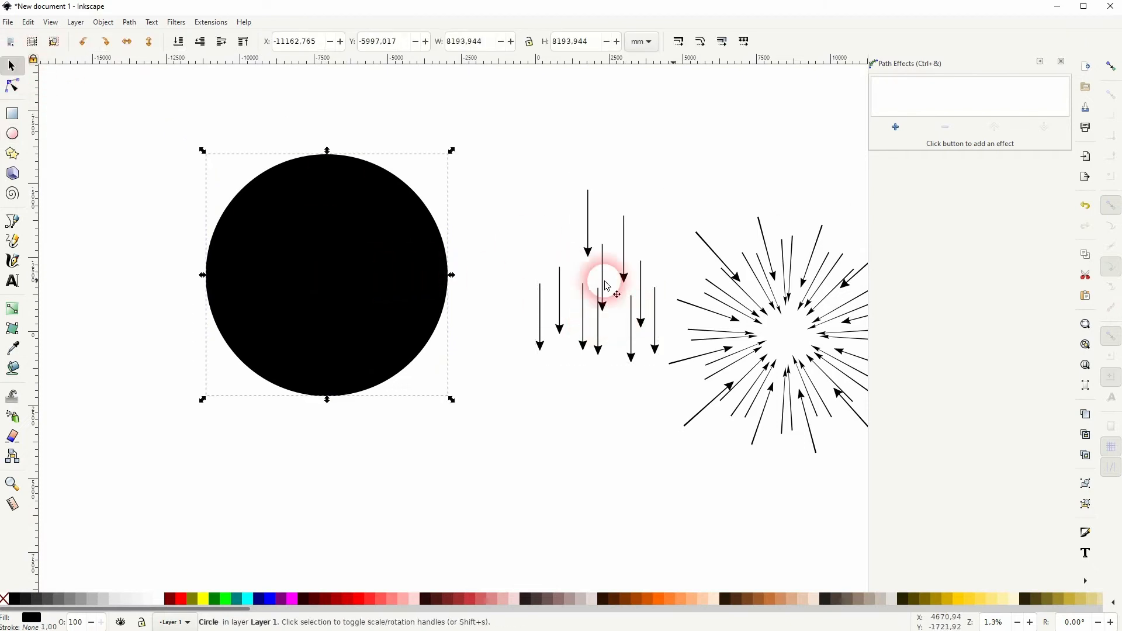
left_click(895, 127)
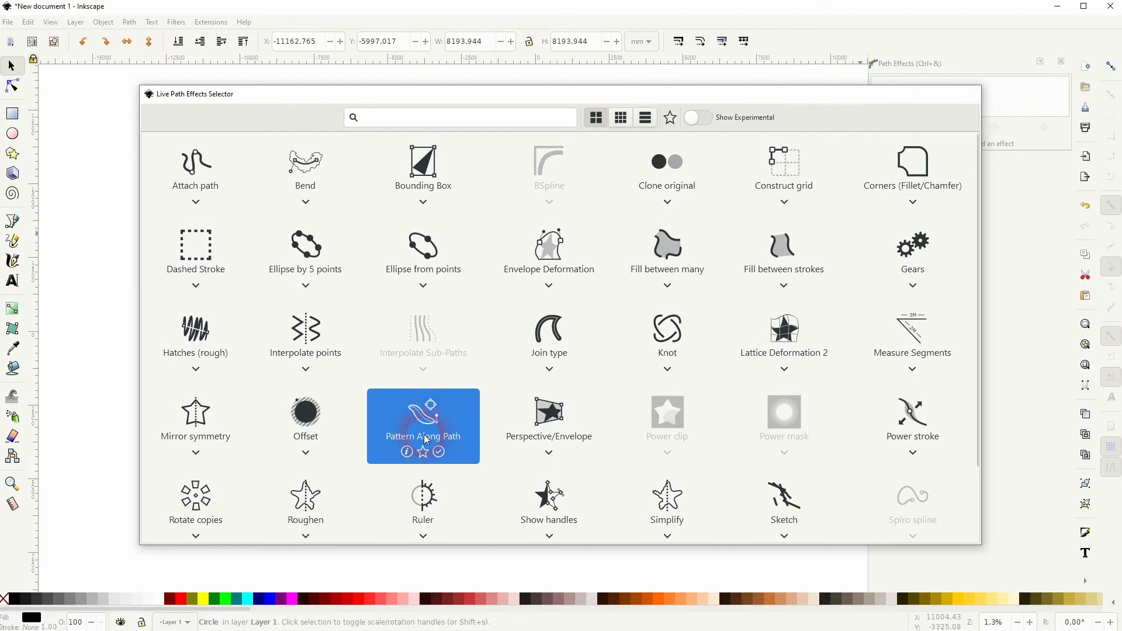
left_click(424, 439)
Step: Paste the copied arrows as the new circle's pattern source and set the pattern copies to Repeated, stretched
left_click(1016, 166)
left_click(994, 186)
left_click(970, 155)
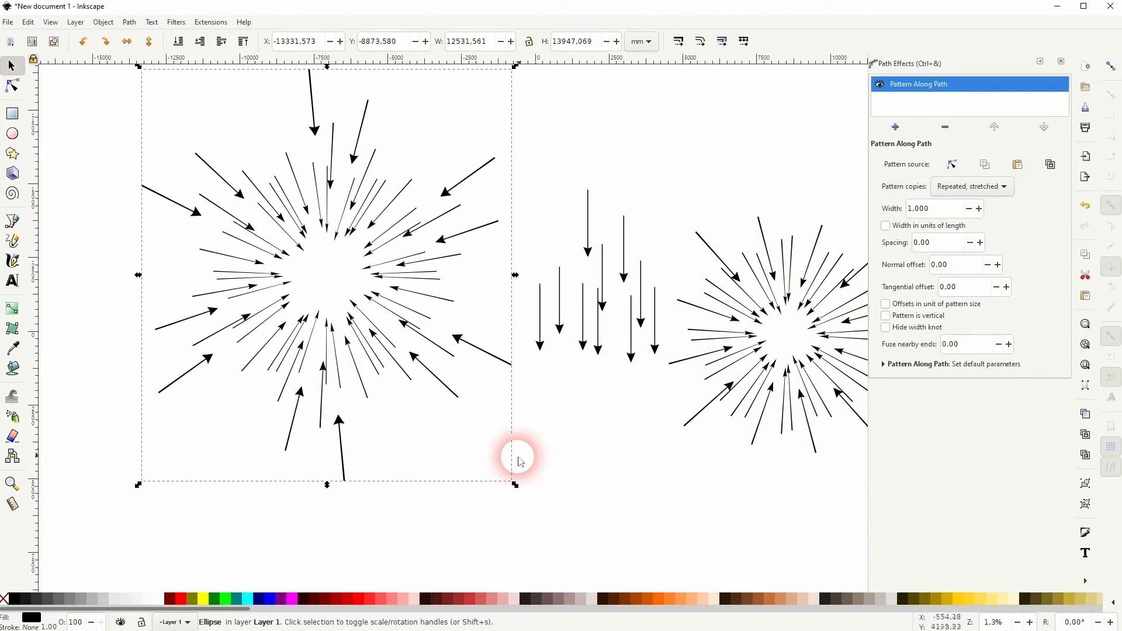
left_click(587, 453)
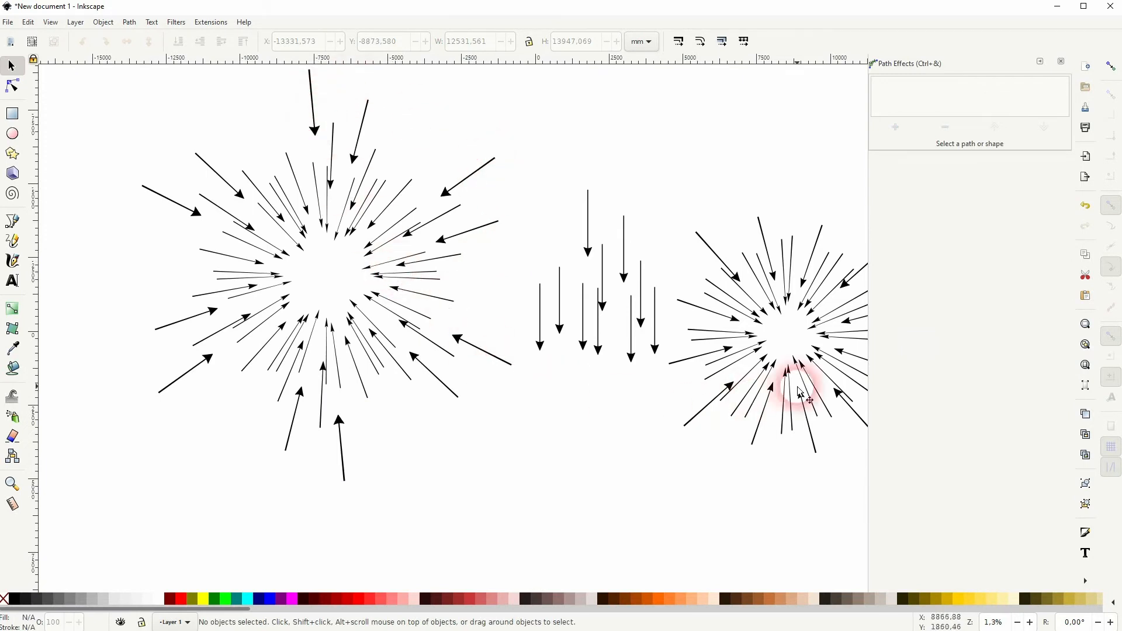
Step: Move the combined arrows from between the two bursts to the empty area below the larger burst
key("space")
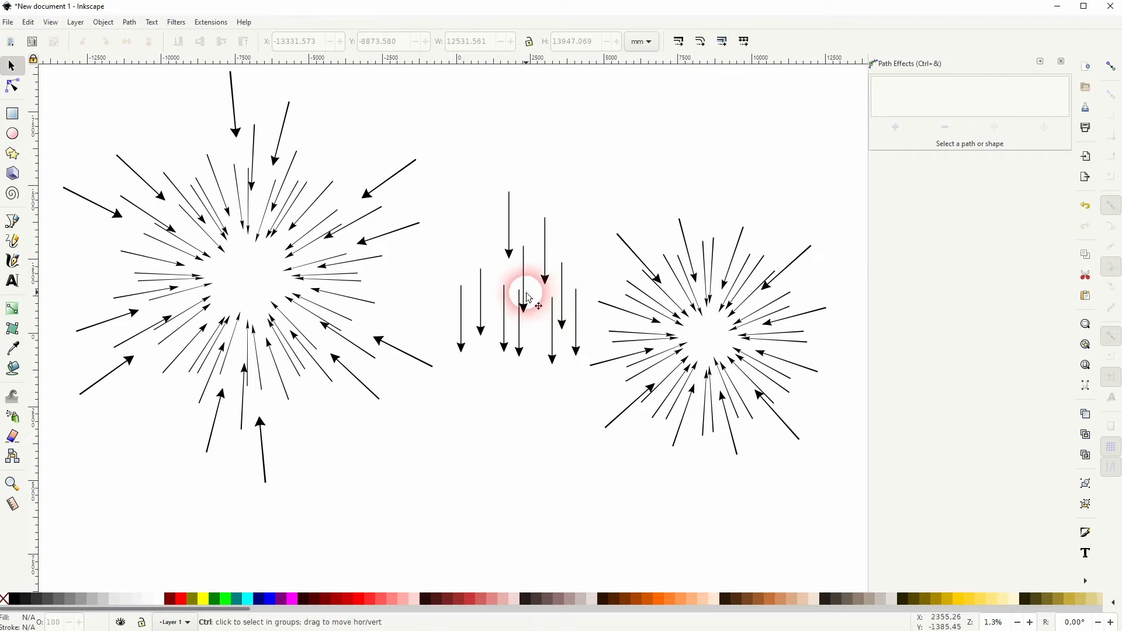
scroll(529, 298, "down", 1)
left_click_drag(458, 366, 592, 196)
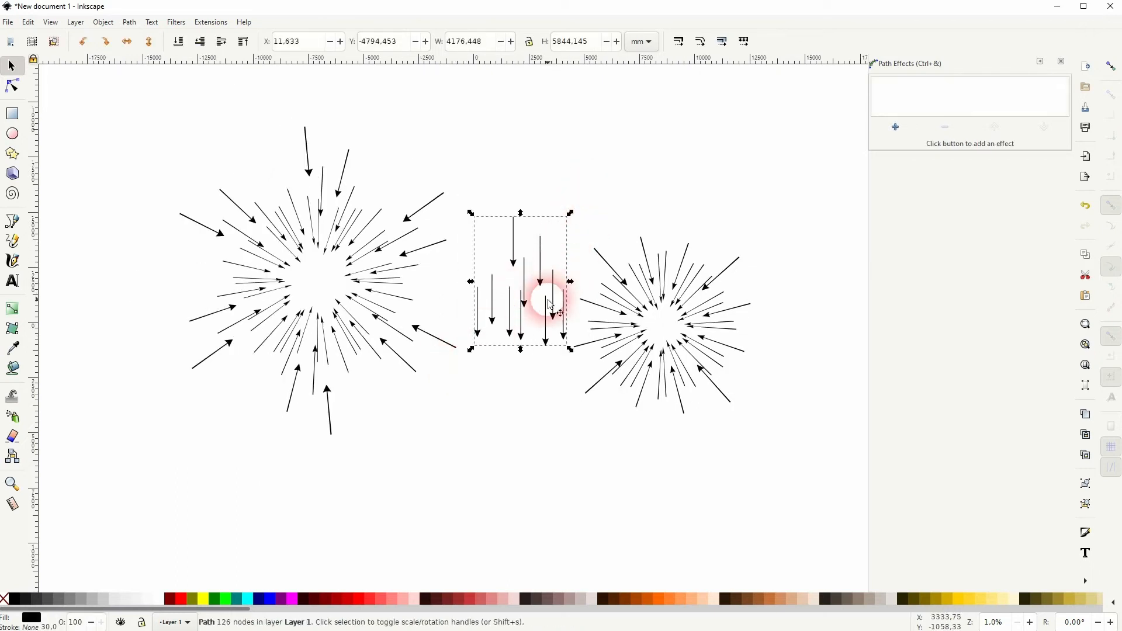
key("space")
left_click_drag(544, 228, 247, 459)
left_click(371, 441)
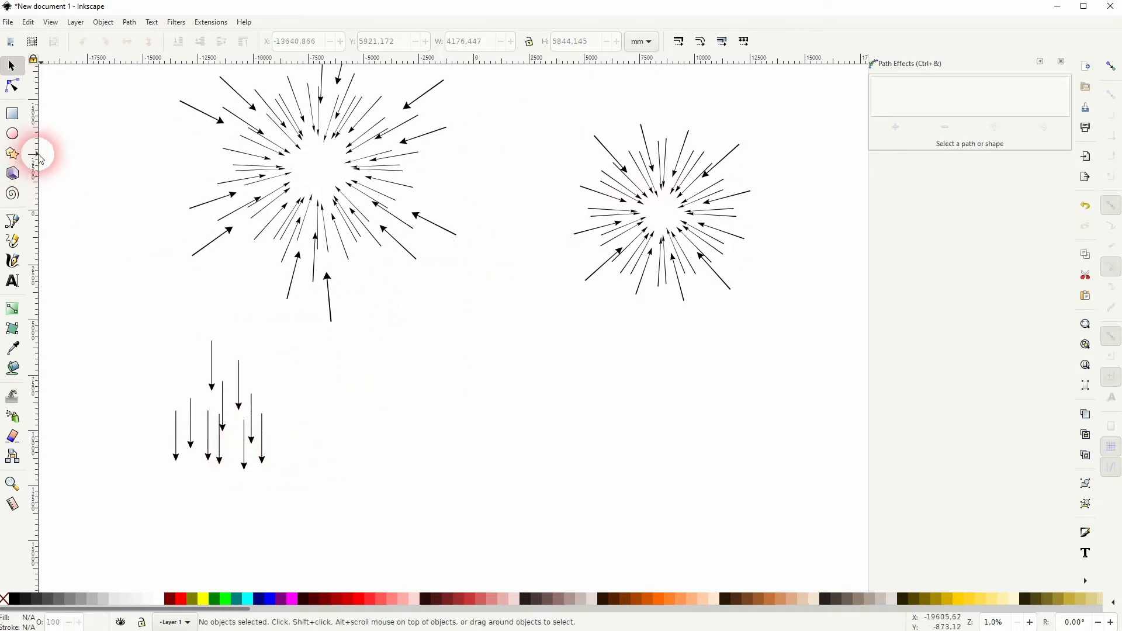
Step: Draw a rectangle about 9102 by 5927 mm beside the arrows and fill it with red
left_click(12, 115)
left_click_drag(399, 342, 601, 473)
left_click(10, 66)
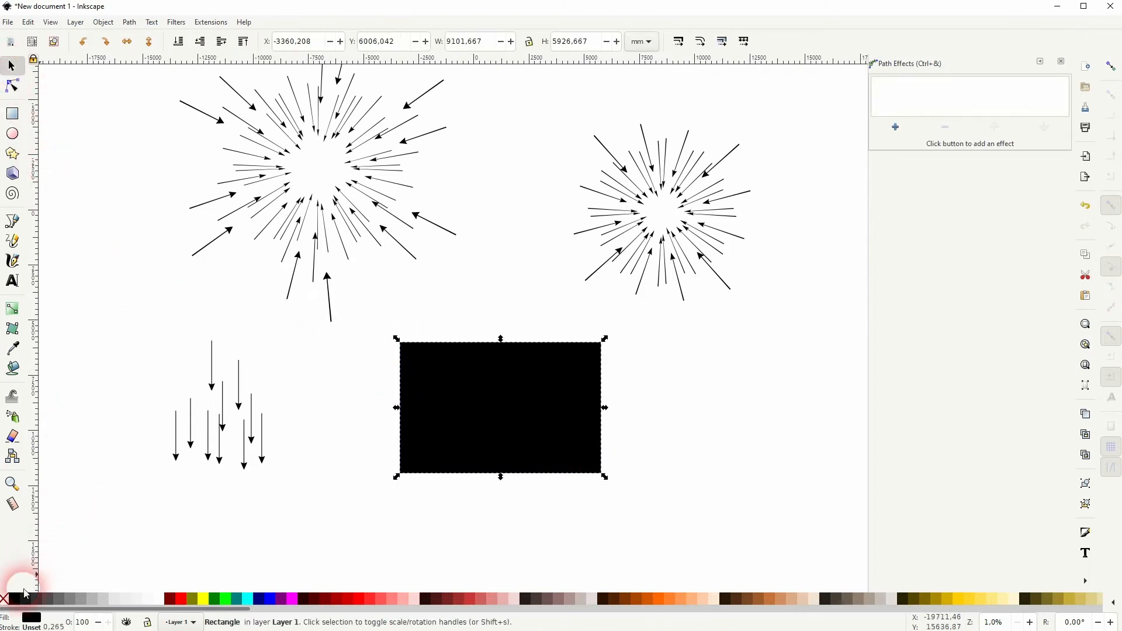
left_click(8, 600)
left_click_drag(110, 529, 290, 320)
left_click_drag(367, 512, 724, 260)
left_click(201, 521)
left_click_drag(293, 496, 709, 264)
left_click(177, 599)
Step: Break the combined arrows apart and spread copies of them in staggered positions across the red rectangle
left_click_drag(245, 458, 480, 457)
left_click(126, 23)
left_click(166, 180)
left_click(561, 175)
scroll(464, 408, "up", 3)
left_click_drag(430, 331, 347, 329)
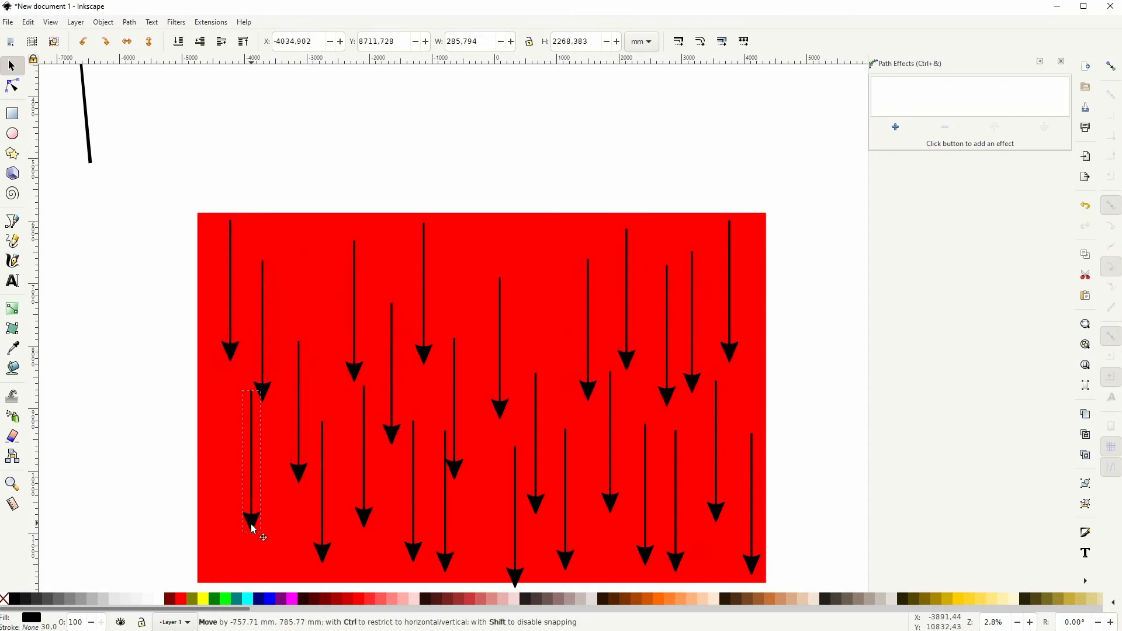
Step: Delete the red rectangle and combine all the arrows spread over it into a single path
key("Delete")
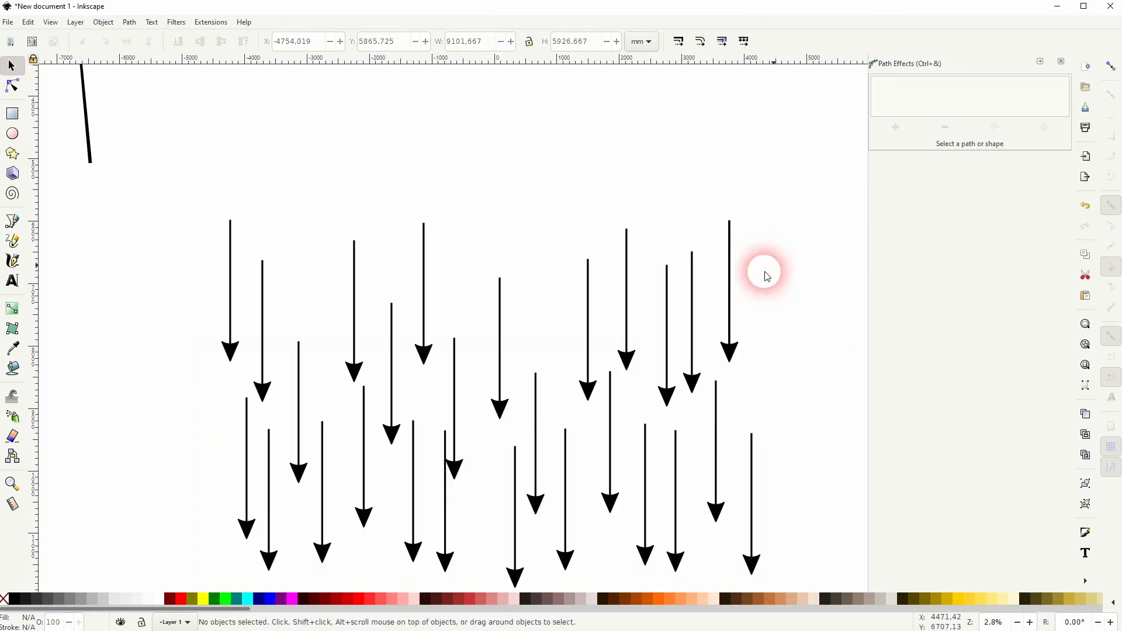
scroll(407, 380, "down", 3)
left_click_drag(90, 533, 771, 96)
left_click(130, 23)
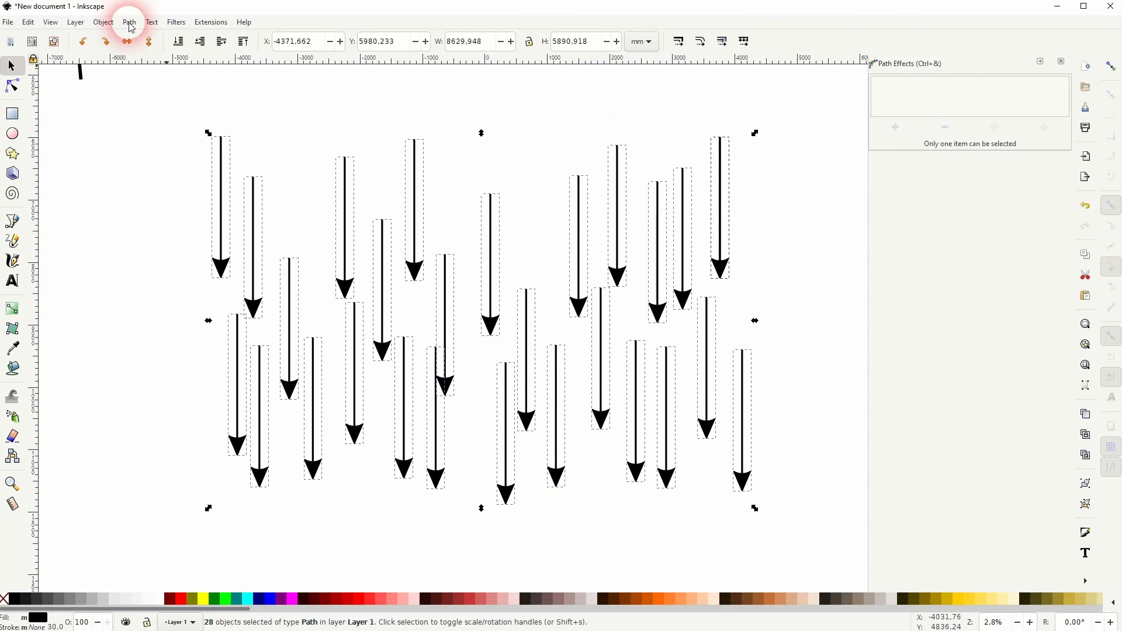
left_click(159, 167)
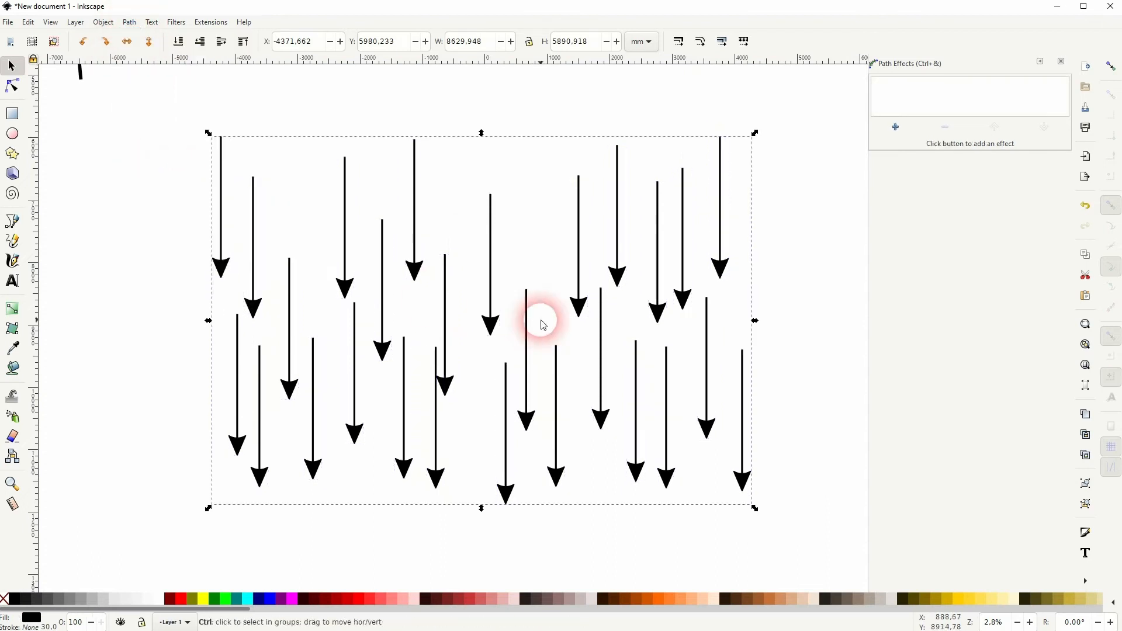
Step: Draw a filled black circle about 7970 mm in diameter beside the wide arrow set and shift it clear of the burst above
scroll(549, 327, "down", 1)
left_click_drag(563, 339, 358, 395)
scroll(358, 395, "down", 1)
left_click(473, 375)
left_click(12, 133)
mouse_move(624, 374)
left_mouse_down()
mouse_move(779, 484)
mouse_move(751, 509)
left_mouse_up()
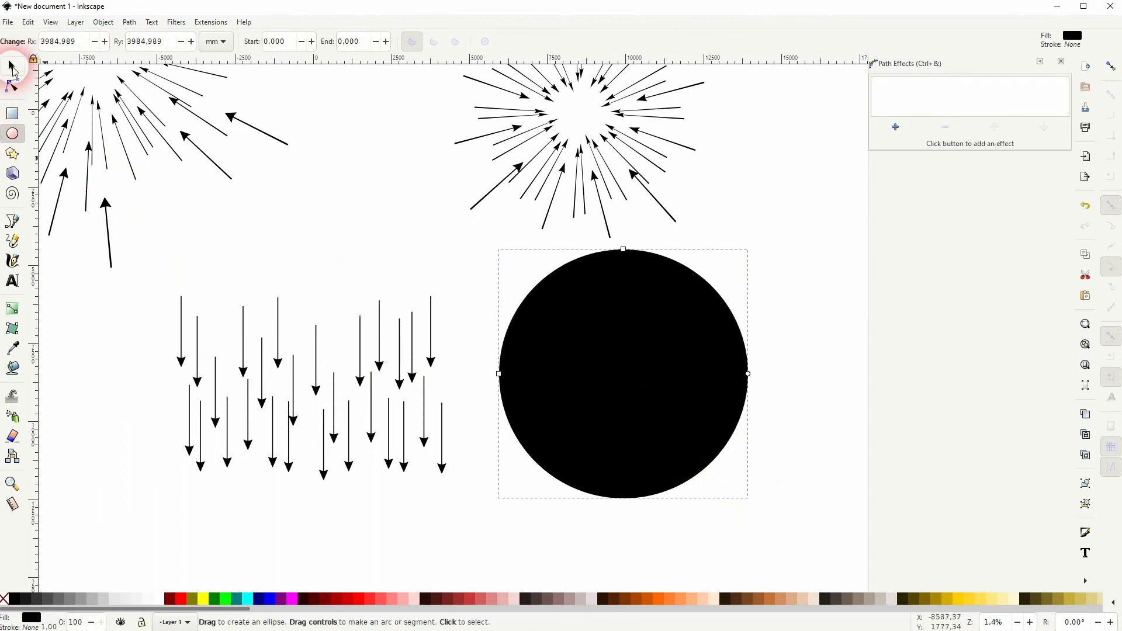
left_click(11, 66)
left_click_drag(614, 343, 656, 390)
Step: Copy the wide arrow set and add the Pattern Along Path effect to the 7970 mm circle
left_click(408, 421)
left_click(682, 391)
left_click(895, 127)
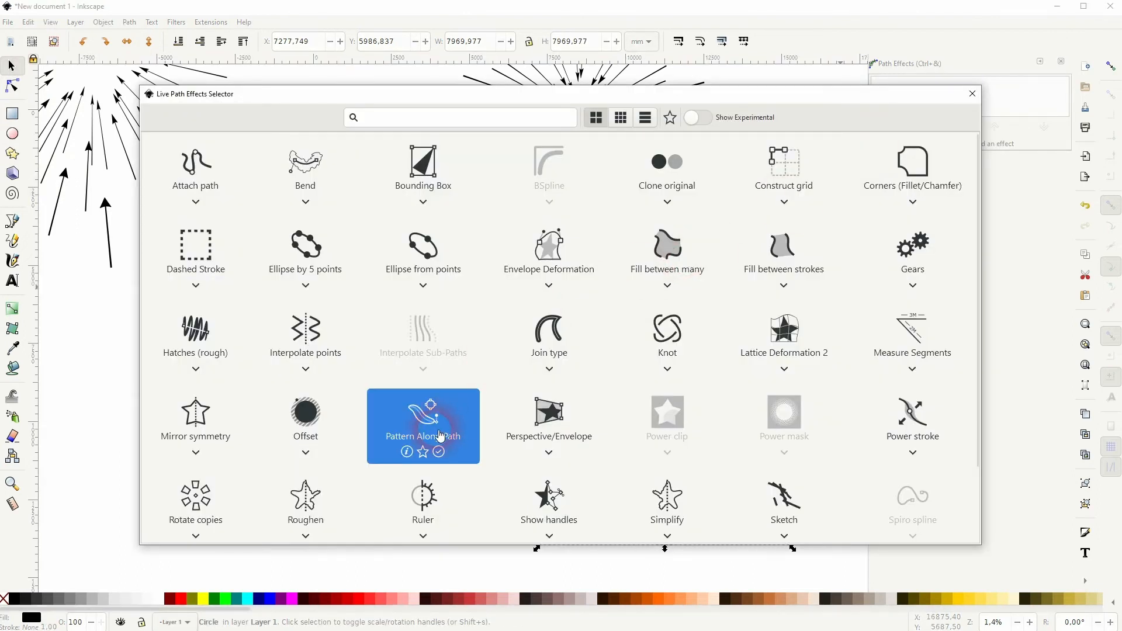
left_click(442, 436)
Step: Paste the wide arrow set as the pattern source and set the pattern copies to Repeated, stretched
left_click(1042, 168)
left_click(988, 186)
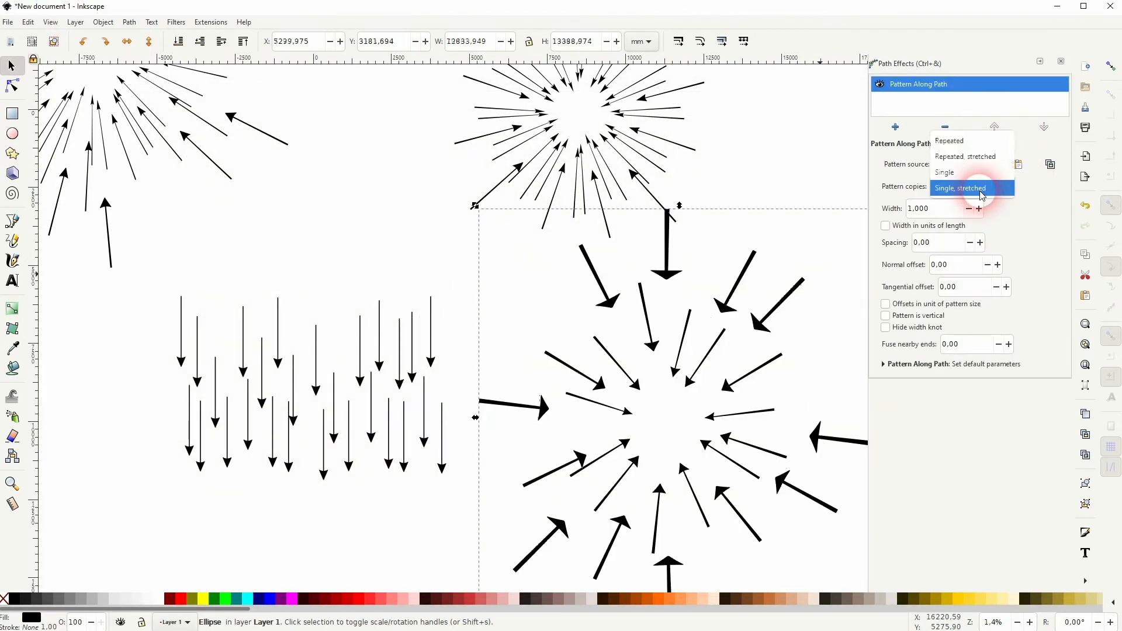
left_click(987, 157)
left_click(775, 189)
Step: Move the wide combined arrow set horizontally away from the newest burst
scroll(752, 307, "down", 1)
key("space")
left_click_drag(754, 363, 660, 389)
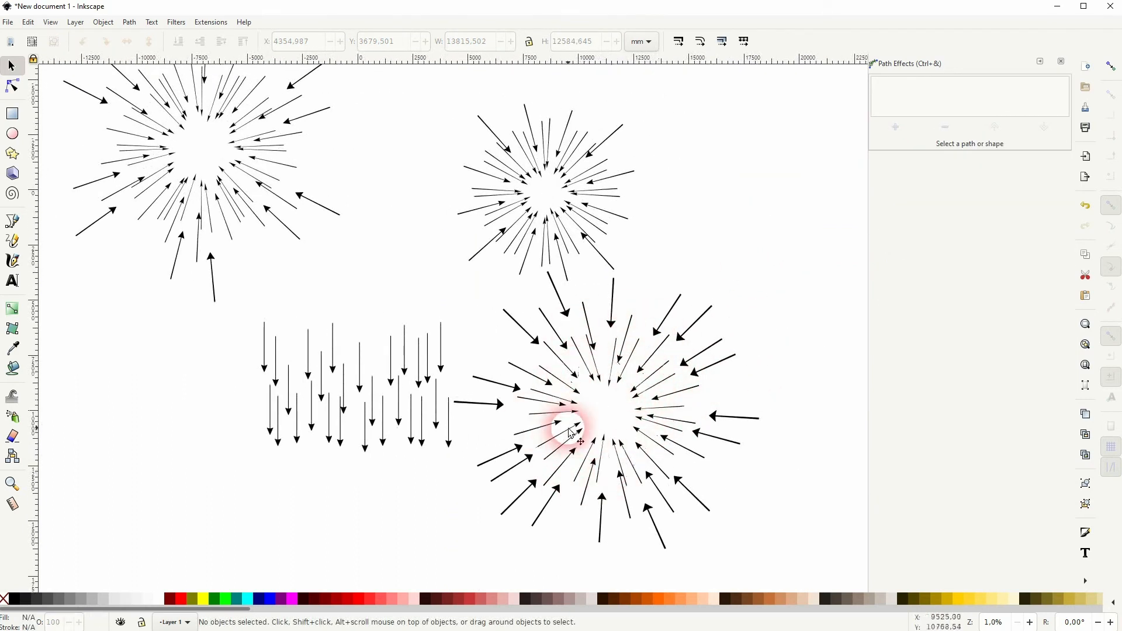
key("space")
left_click_drag(402, 292, 496, 363)
key("space")
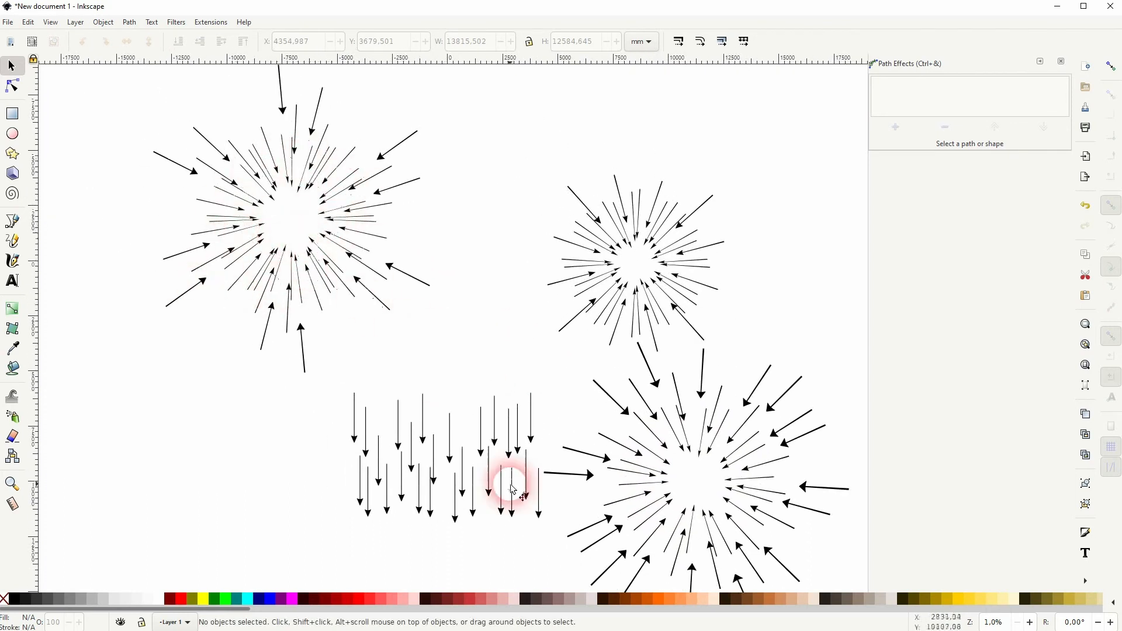
left_click(512, 489)
left_click_drag(512, 490, 422, 493)
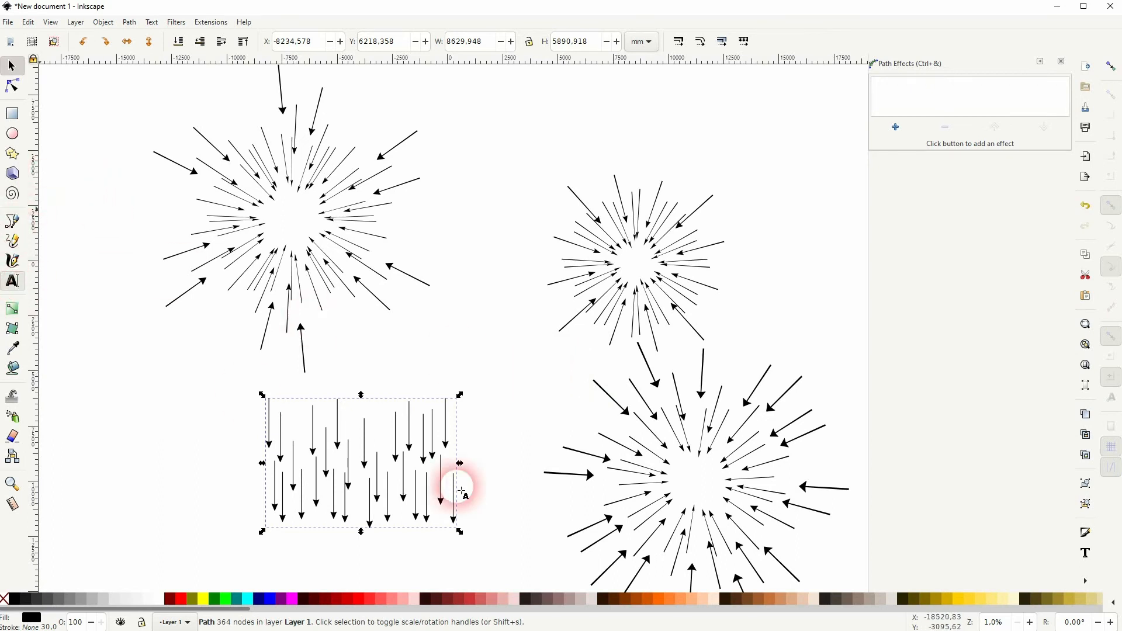
Step: Add the text "ARROW" in the centre of the newest burst and enlarge it to about 2388 mm wide
key("t")
left_click(689, 486)
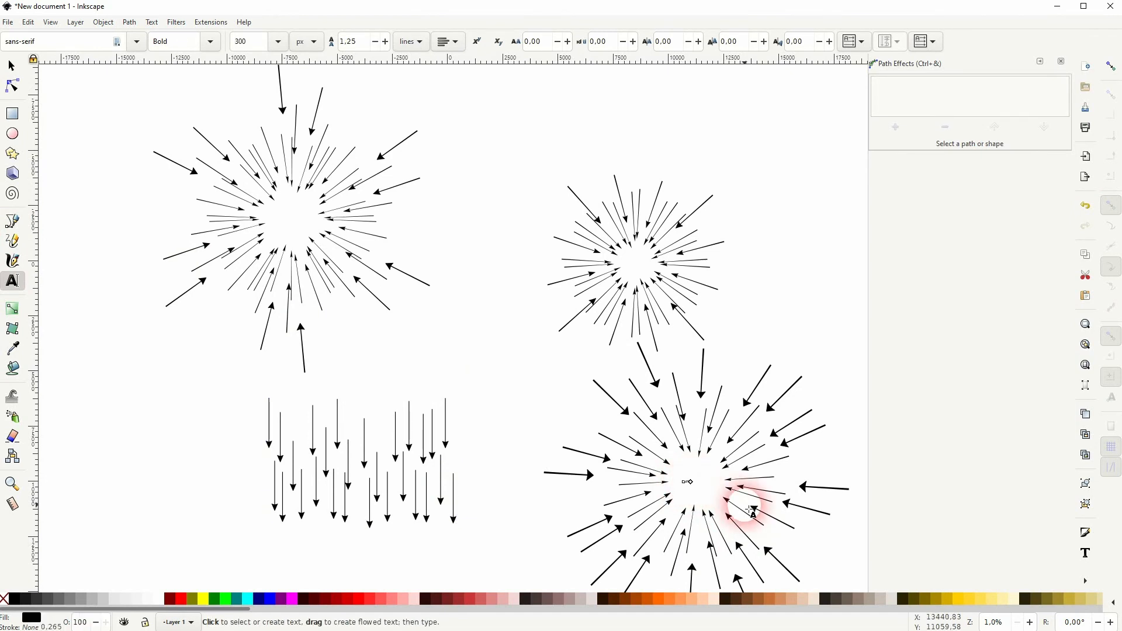
left_click(11, 66)
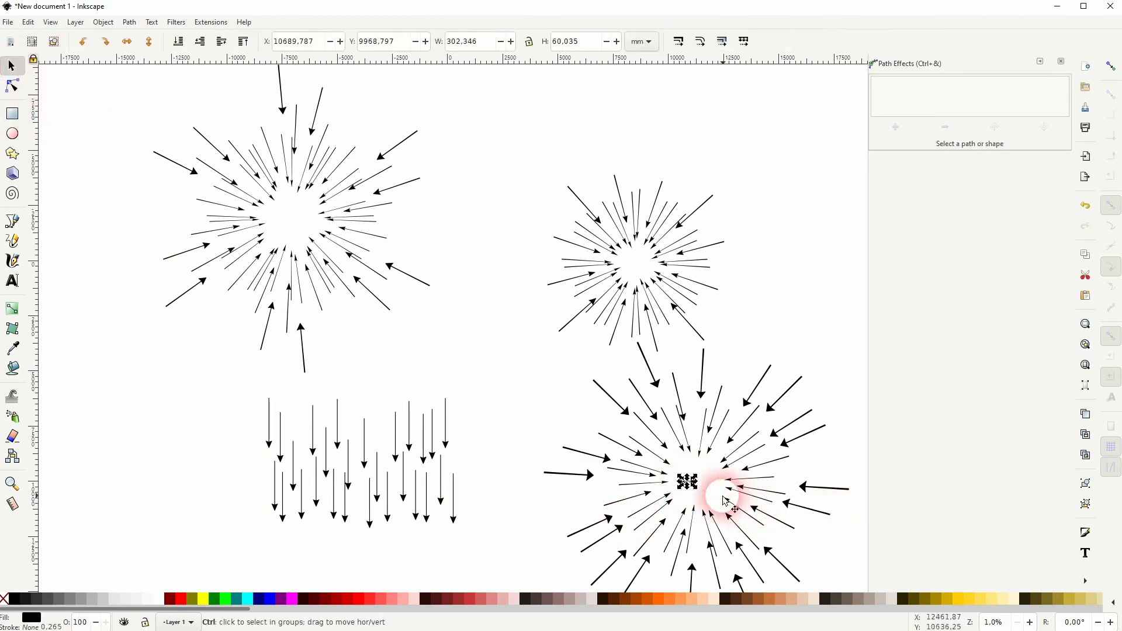
scroll(729, 502, "up", 5)
left_click_drag(650, 424, 771, 433)
left_click_drag(656, 438, 720, 451)
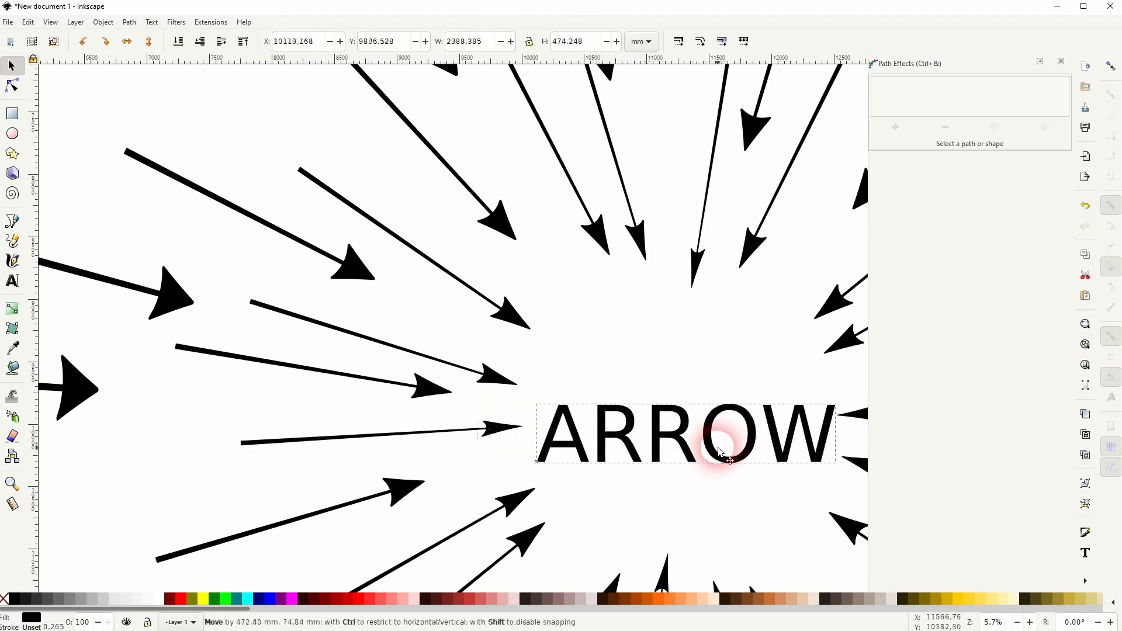
Step: Fill the ARROW text with magenta
left_click(289, 600)
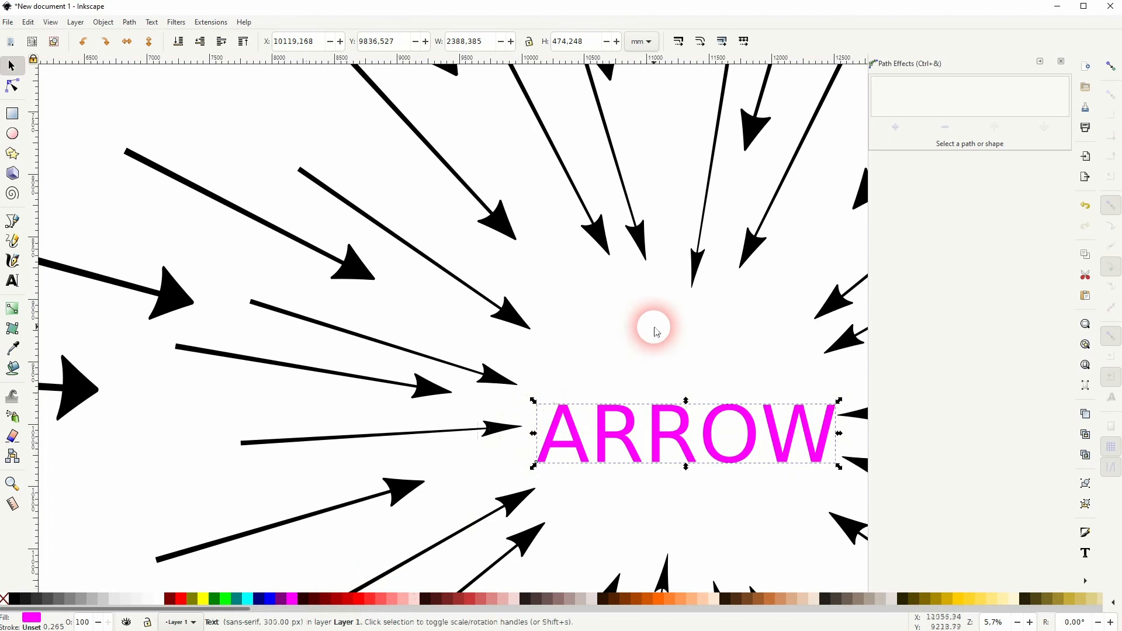
left_click(652, 335)
scroll(759, 409, "down", 3)
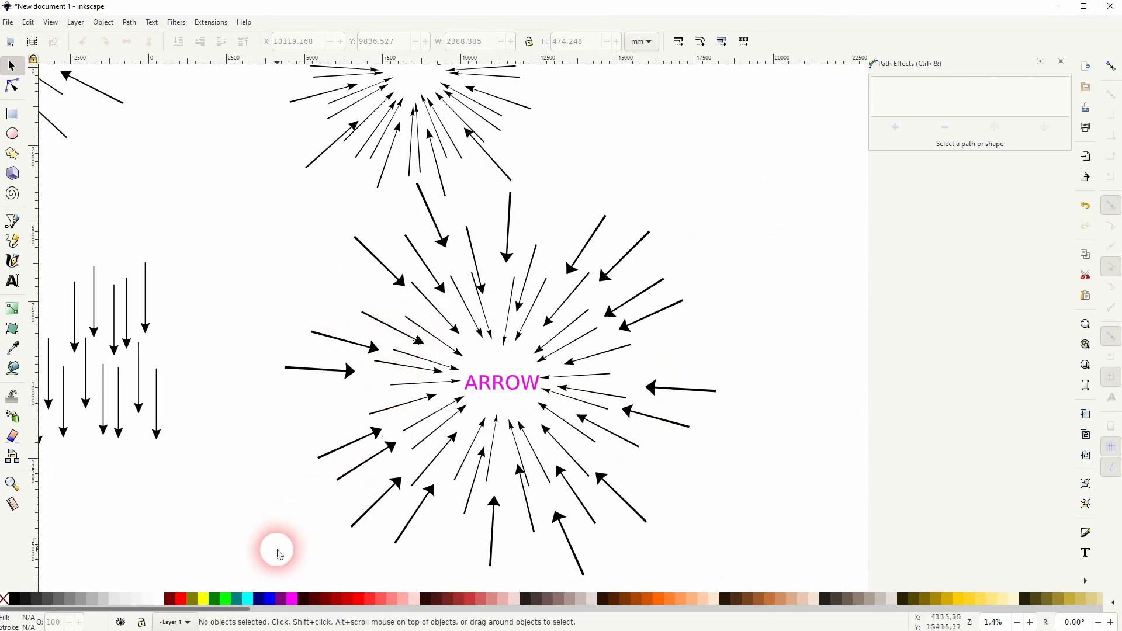
Step: Break the burst around the ARROW text apart into individual arrows
left_click(434, 508)
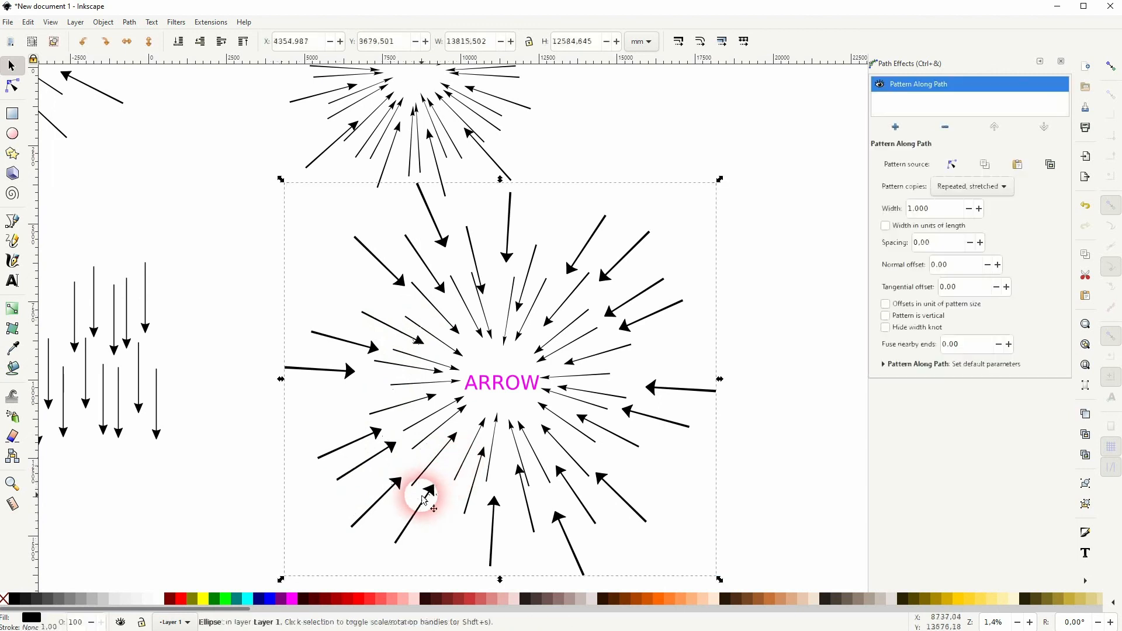
left_click(129, 21)
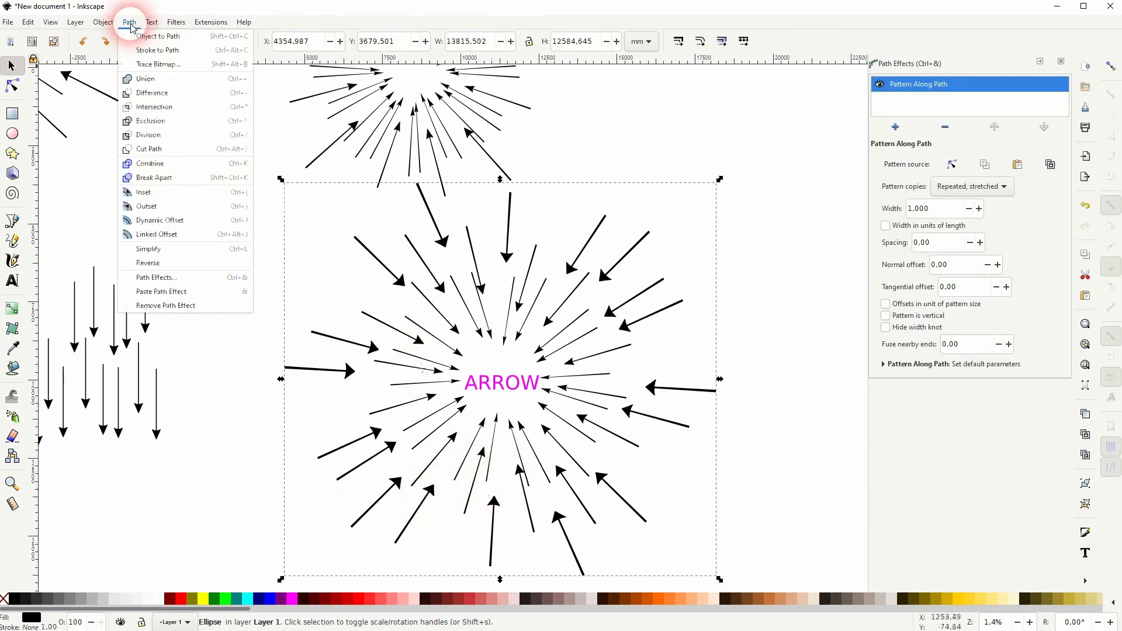
left_click(167, 181)
left_click(320, 405)
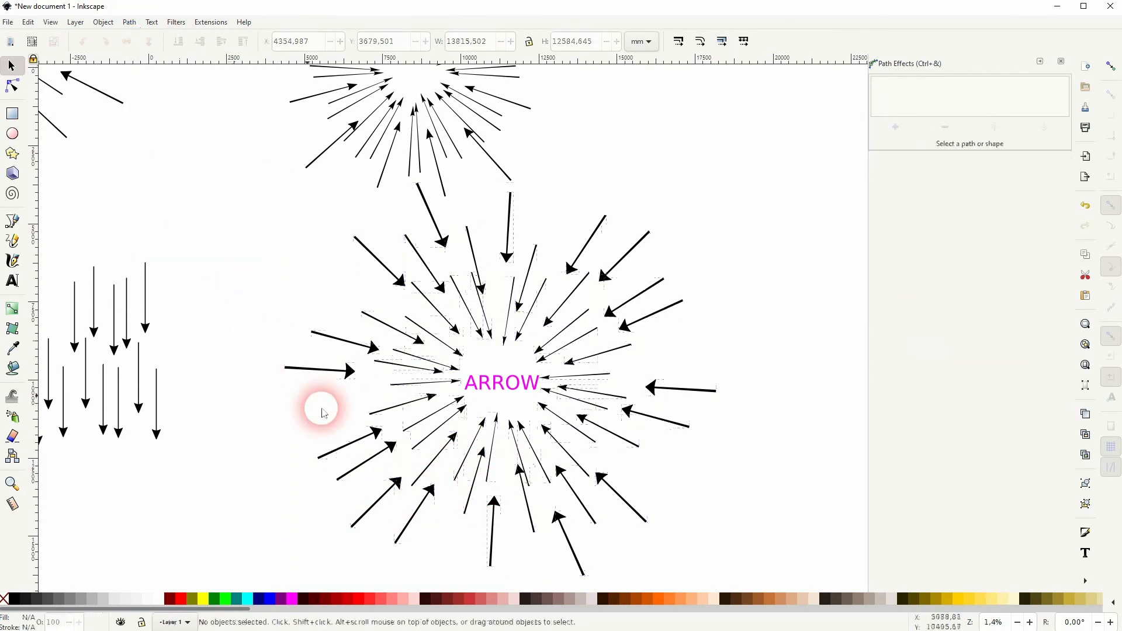
Step: Move the arrows sticking out at the upper and left edges of the burst slightly inward toward the ARROW text
left_click_drag(512, 235, 455, 263)
left_click_drag(350, 371, 372, 390)
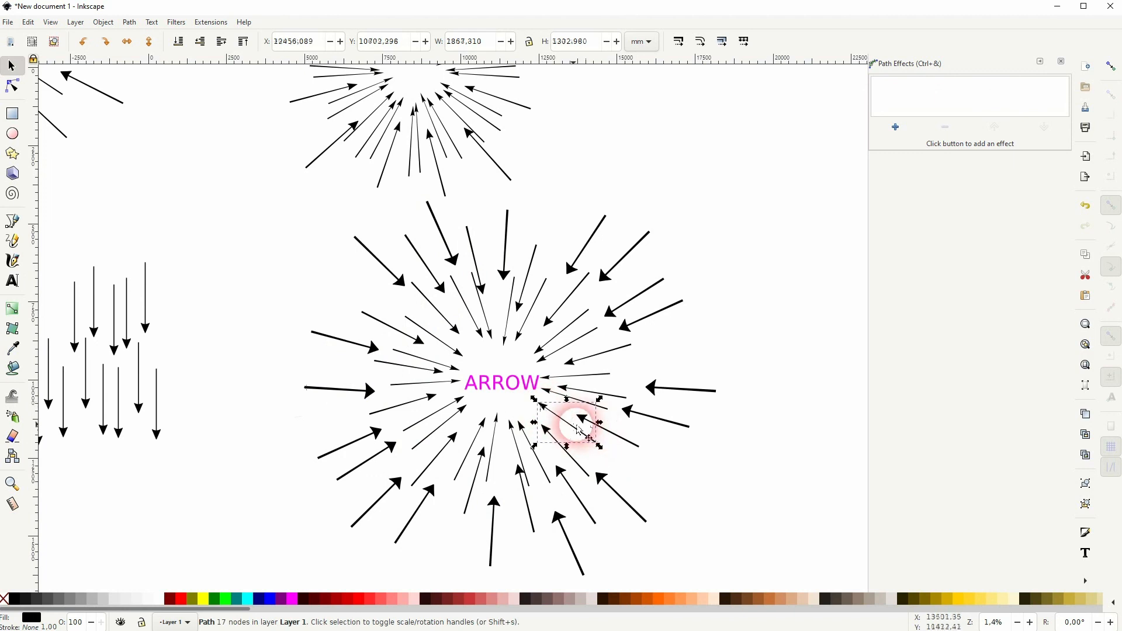
left_click(727, 456)
scroll(729, 459, "down", 1)
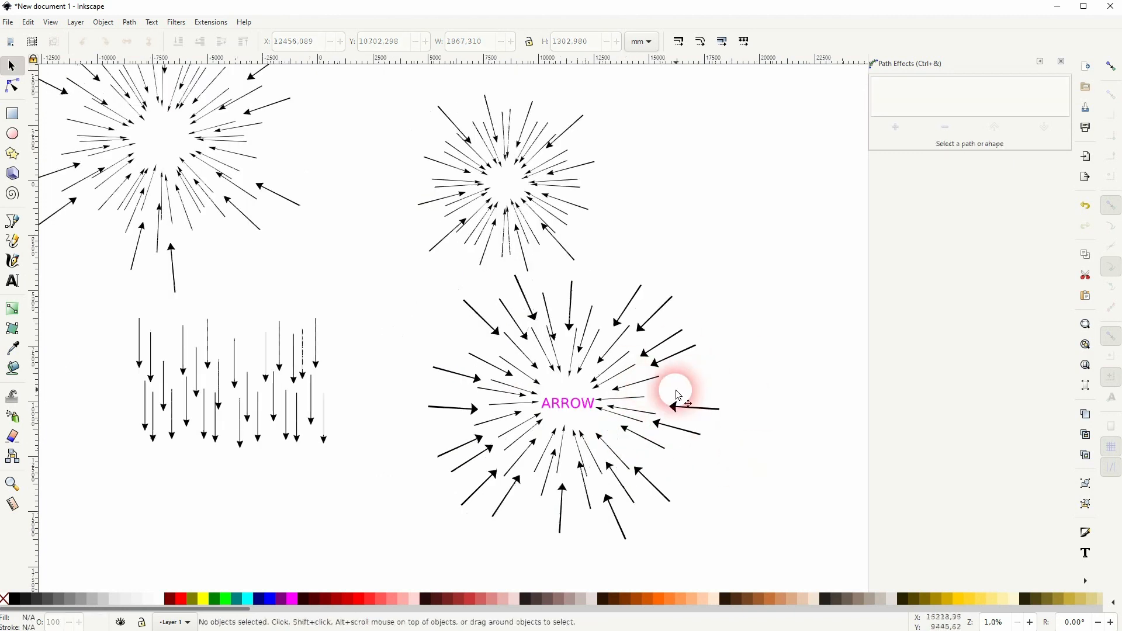